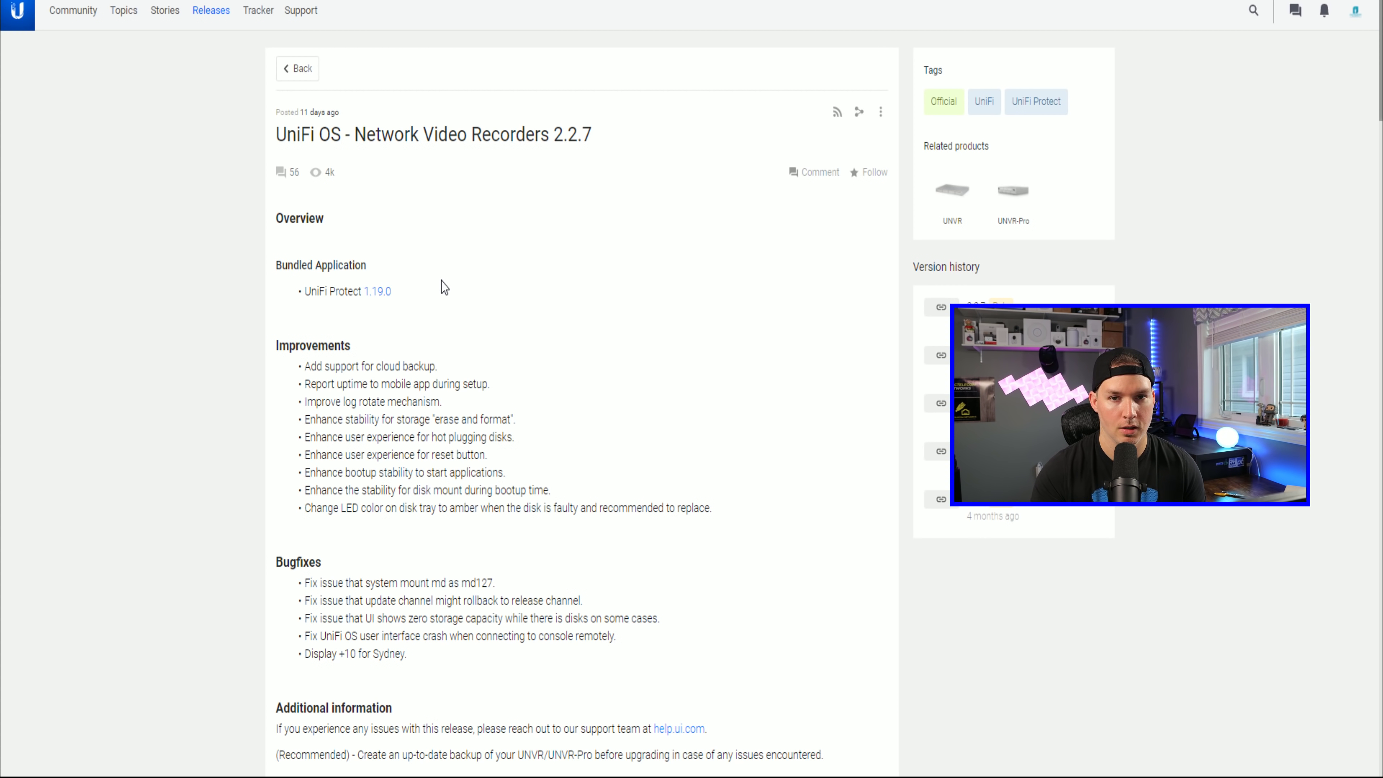
Step: Go back past the UniFi Protect release page to the Latest releases list headed by UniFi Network Android 3.9.2
scroll(529, 395, "down", 3)
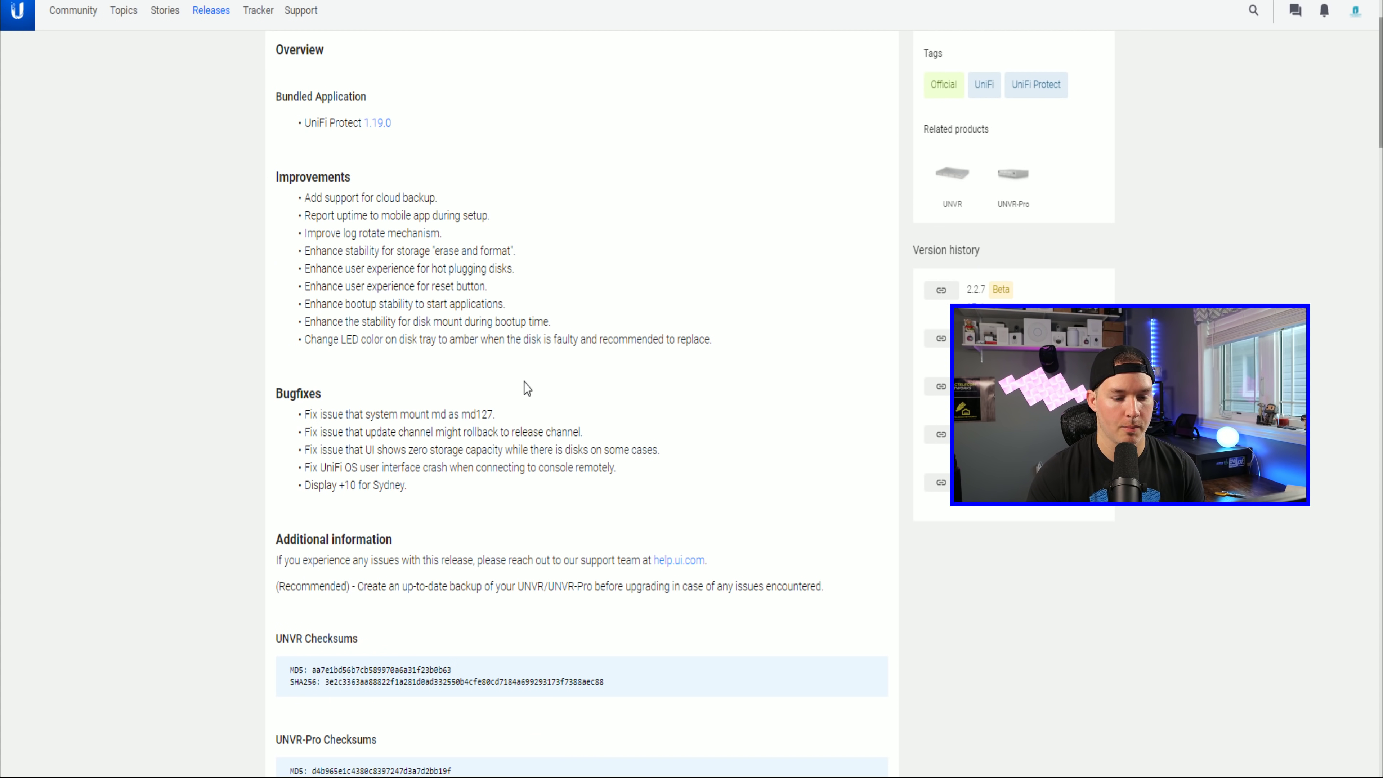
scroll(543, 407, "up", 3)
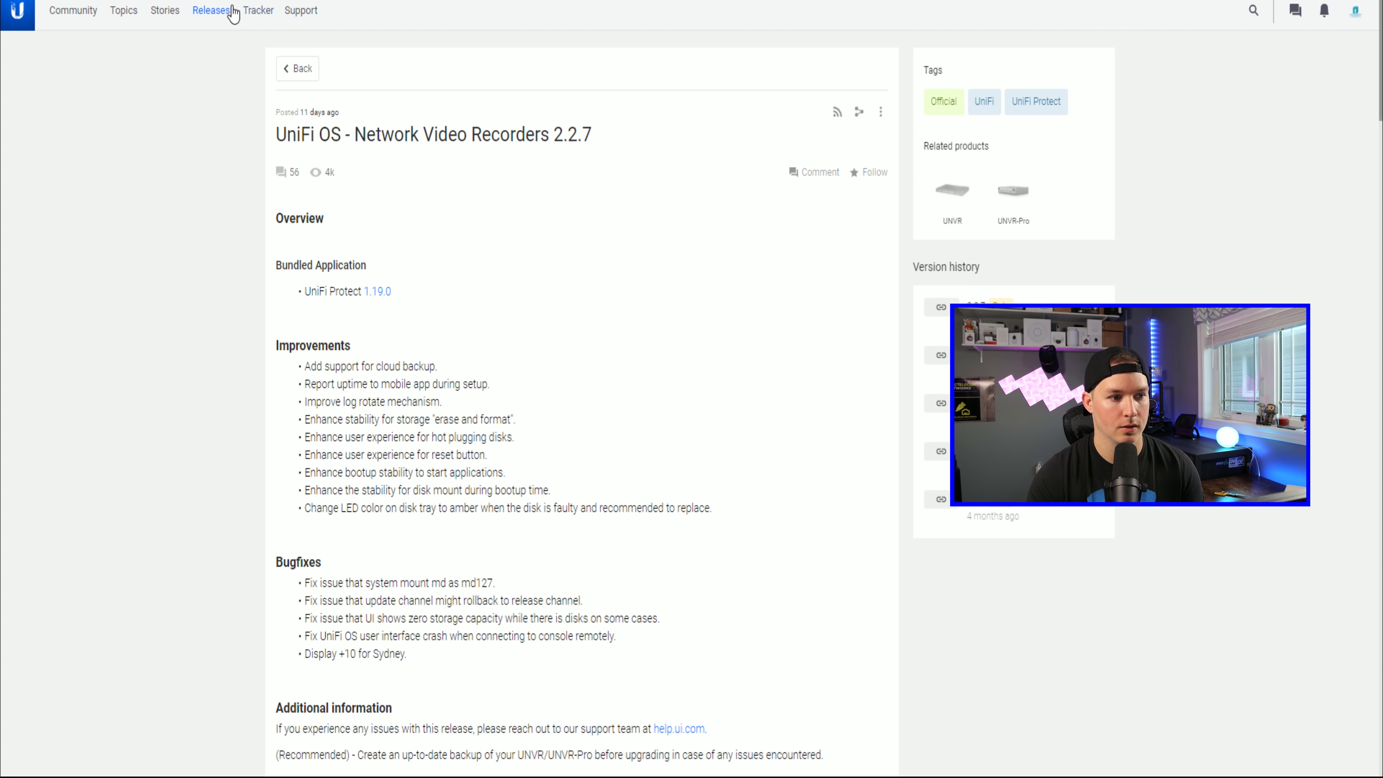
key("alt+Left")
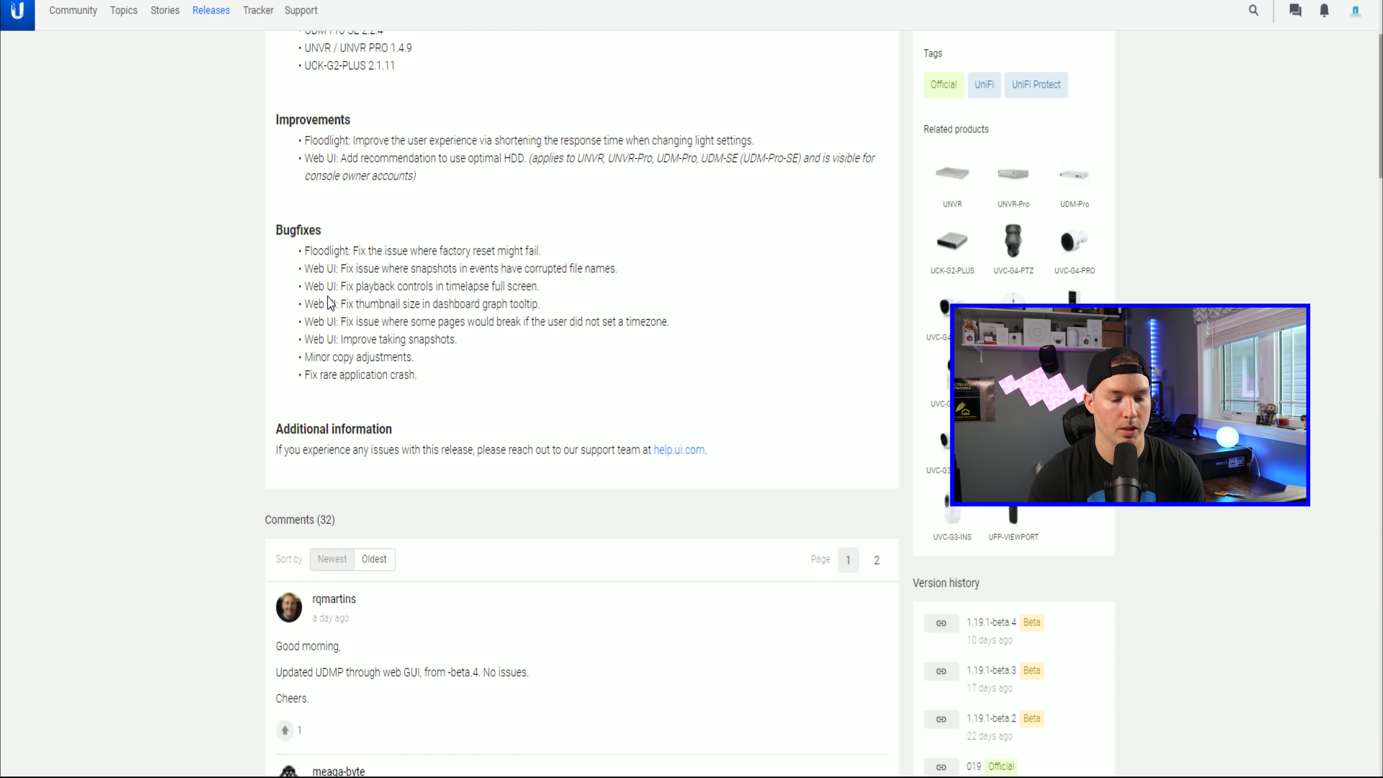
key("alt+Left")
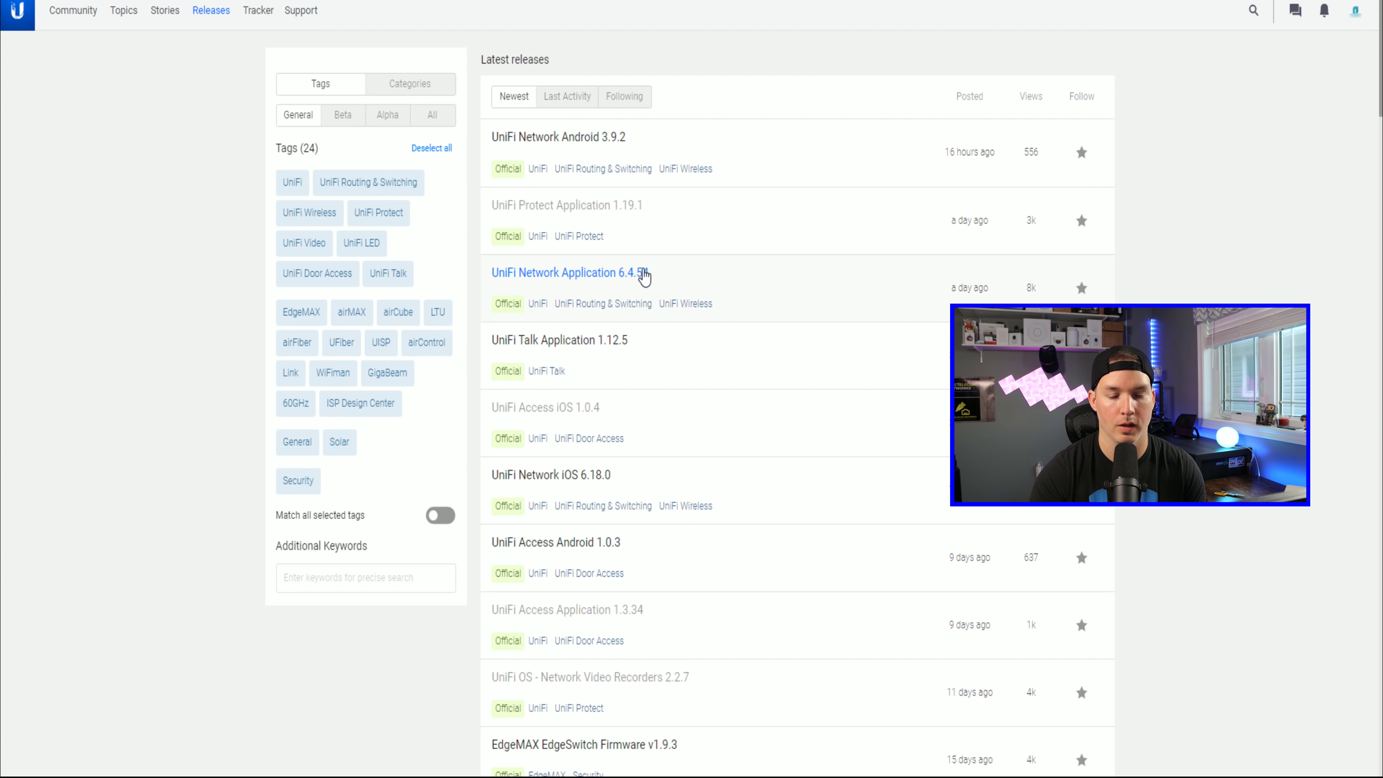
Step: Open the UniFi Network Application 6.4.54 release notes and scroll through its listed improvements
left_click(644, 276)
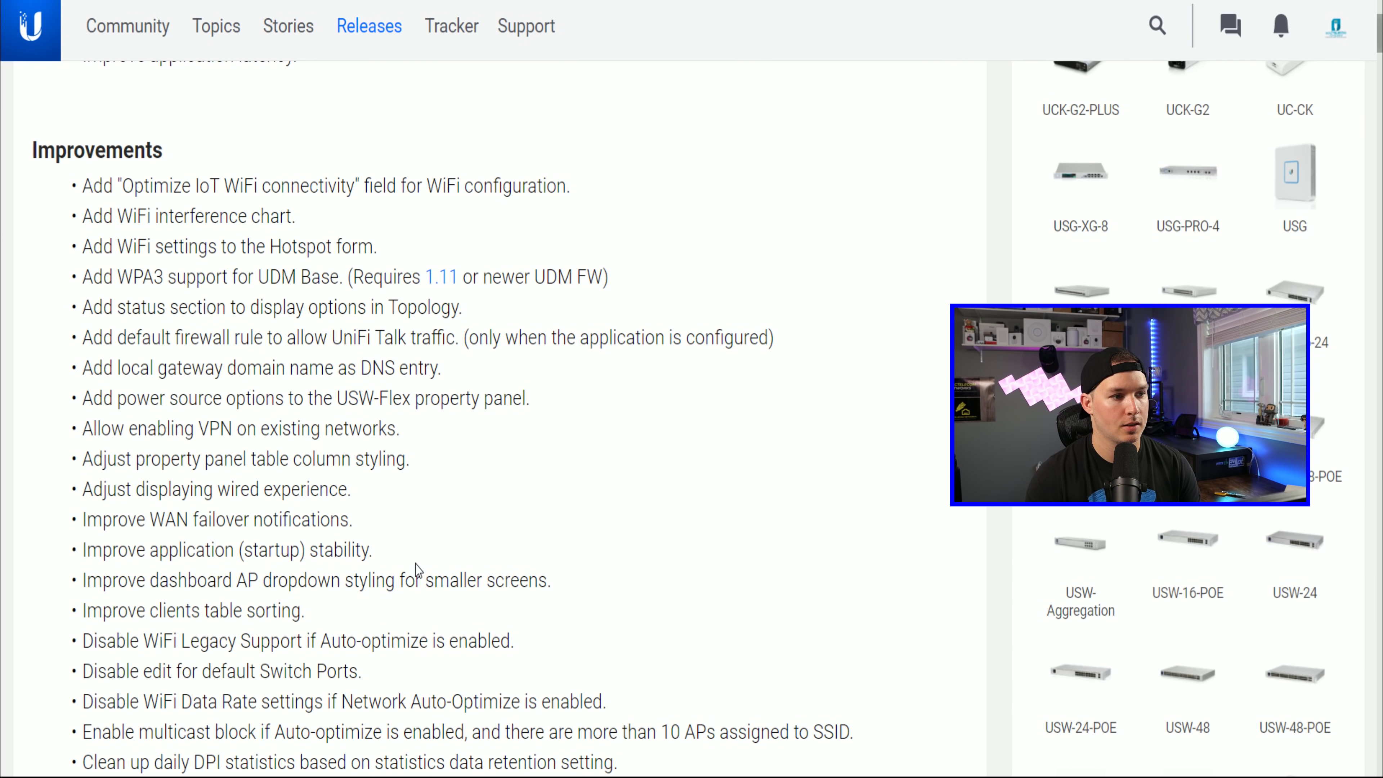
scroll(365, 375, "down", 5)
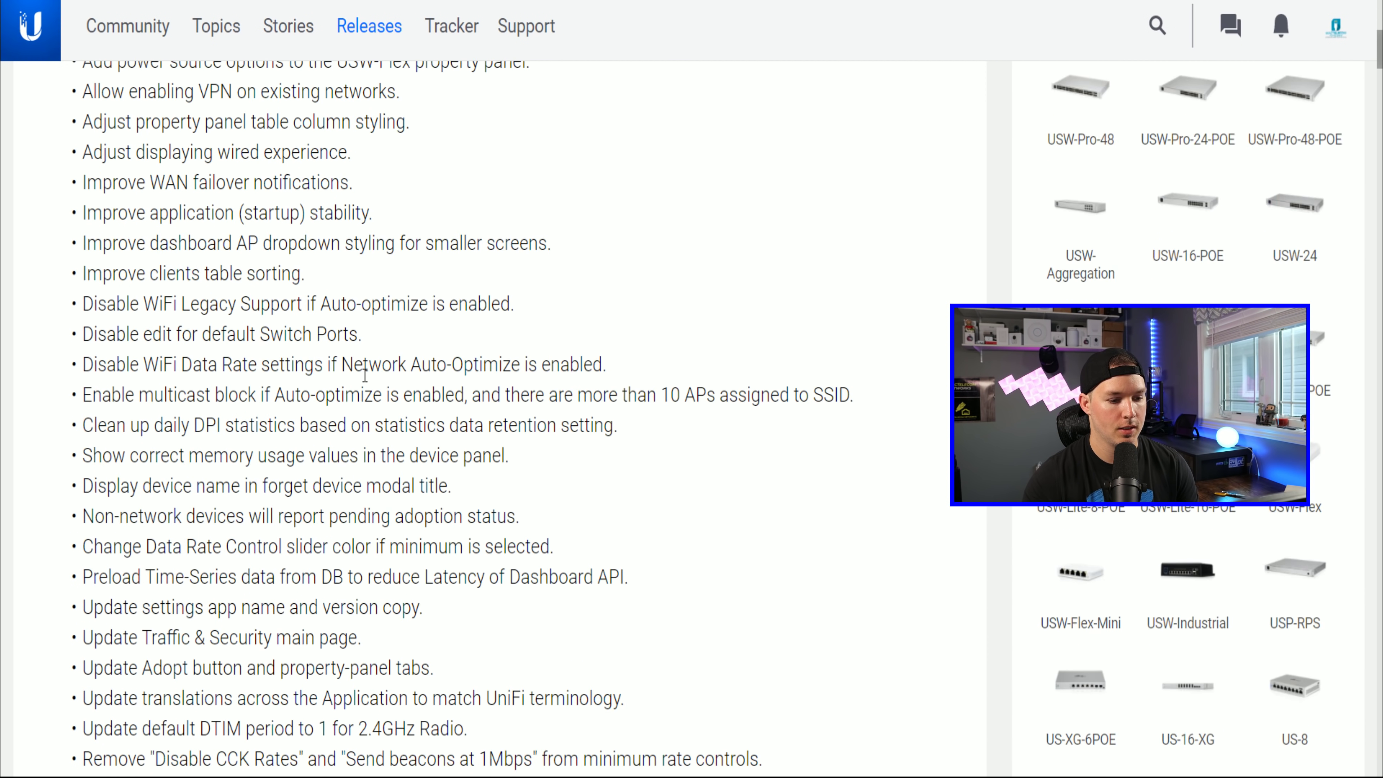
scroll(365, 374, "down", 10)
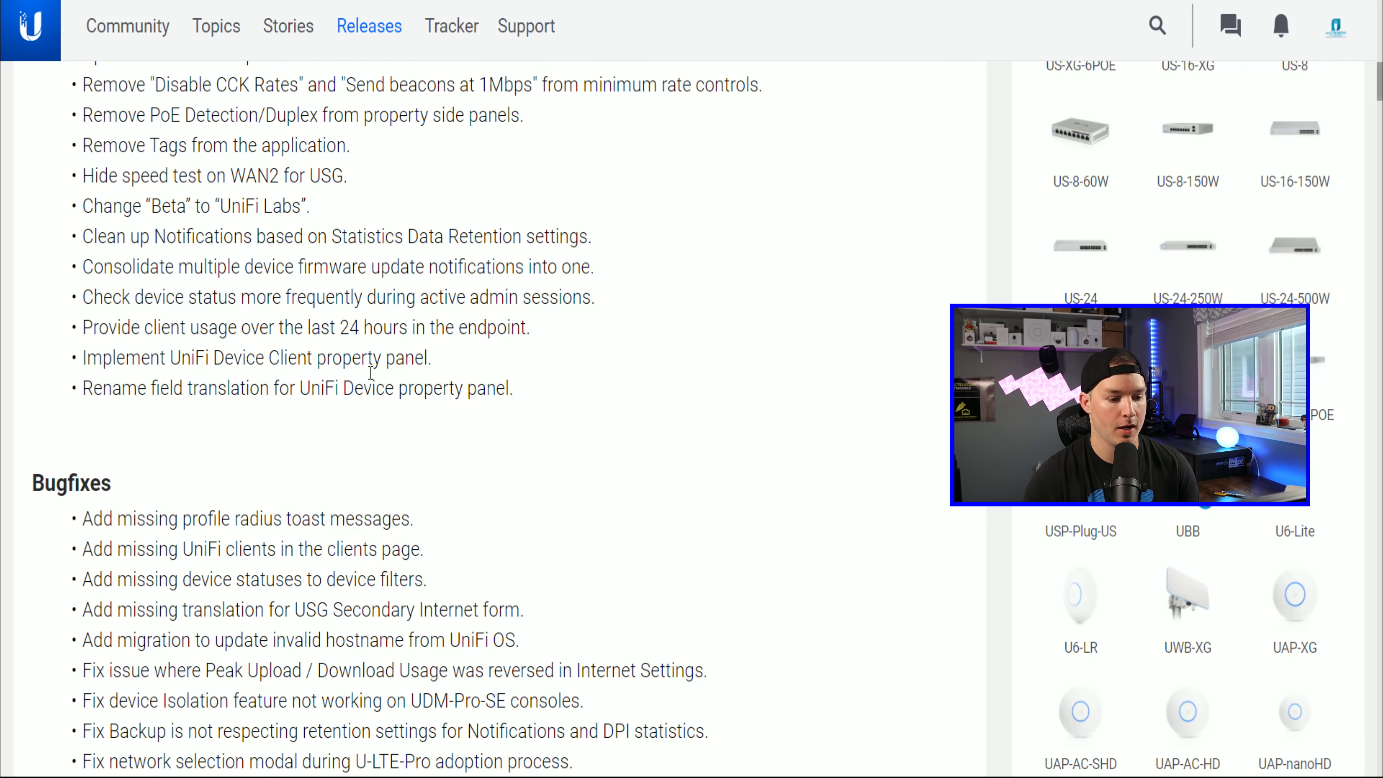
scroll(371, 373, "down", 12)
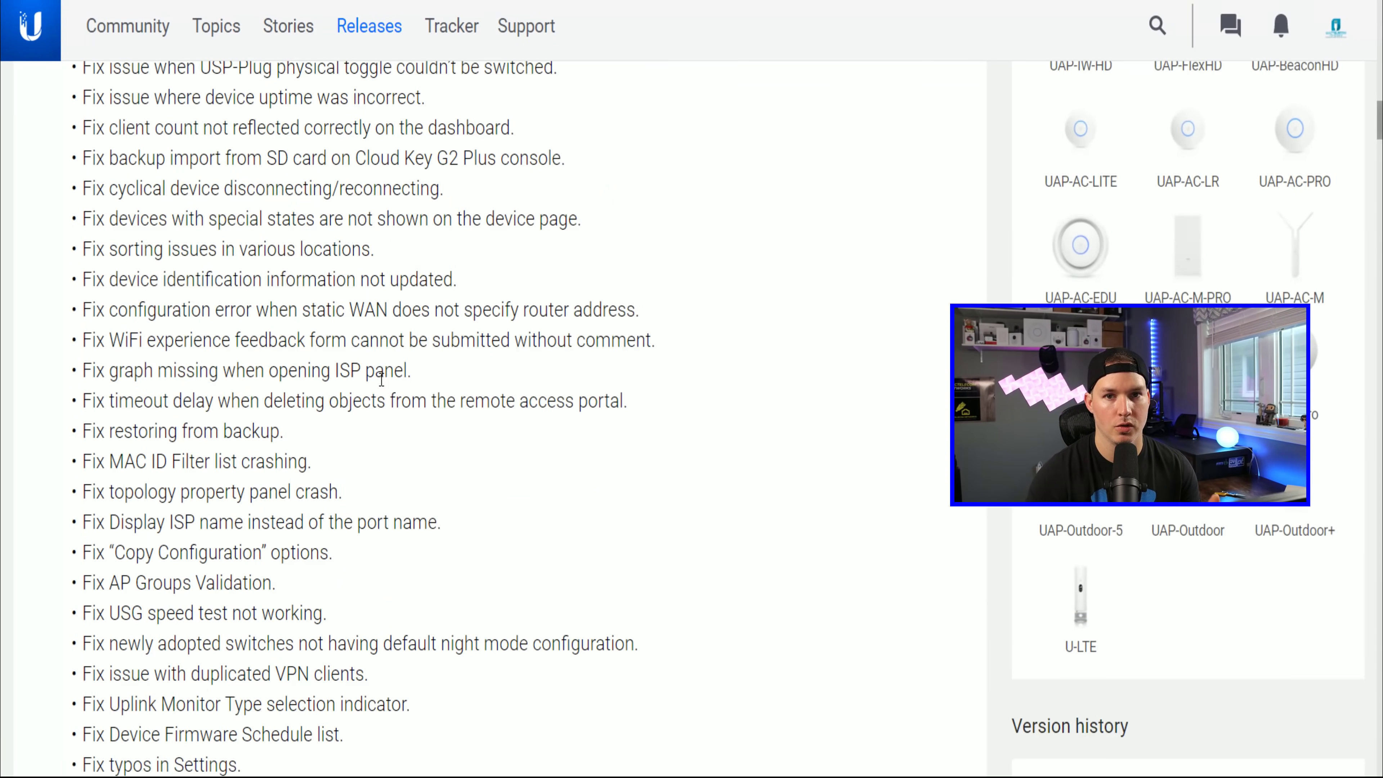
scroll(381, 376, "down", 14)
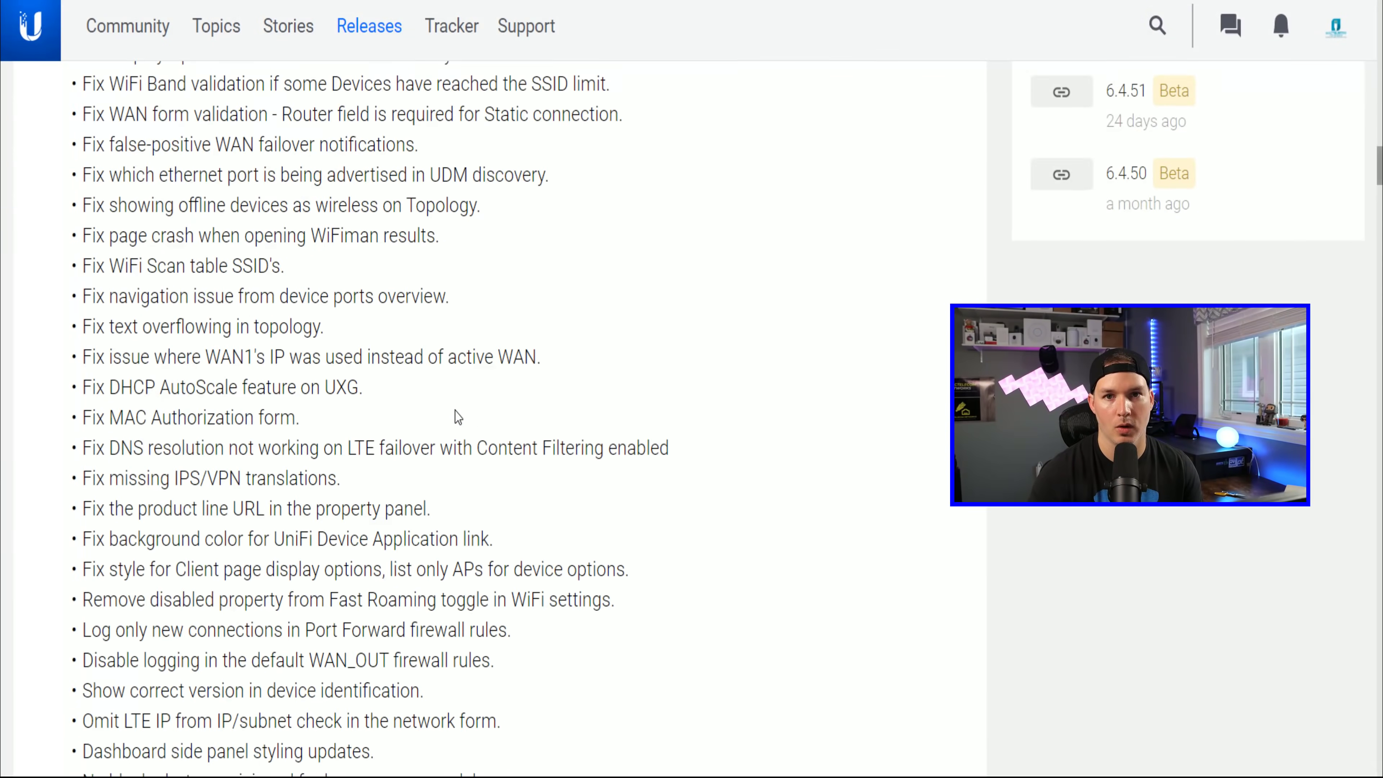
scroll(458, 417, "down", 13)
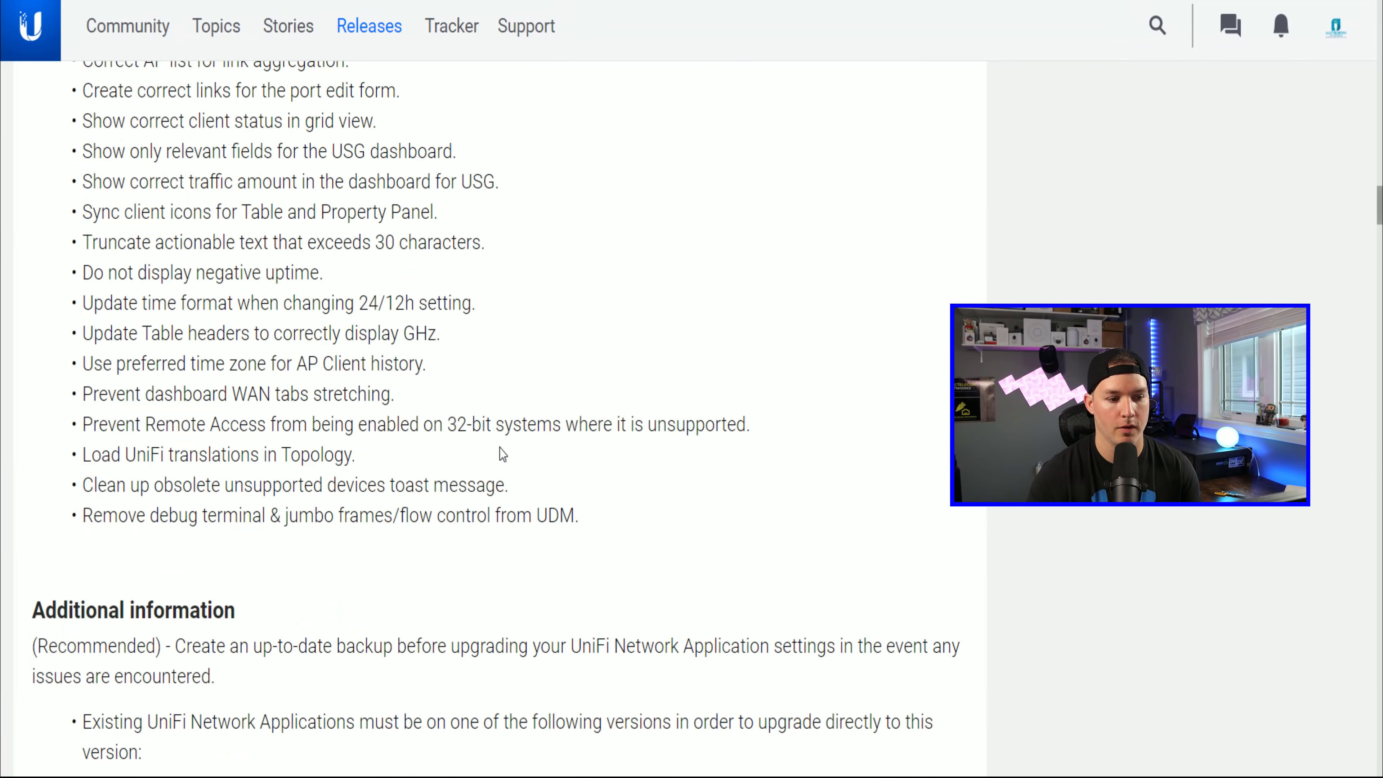
scroll(502, 455, "up", 20)
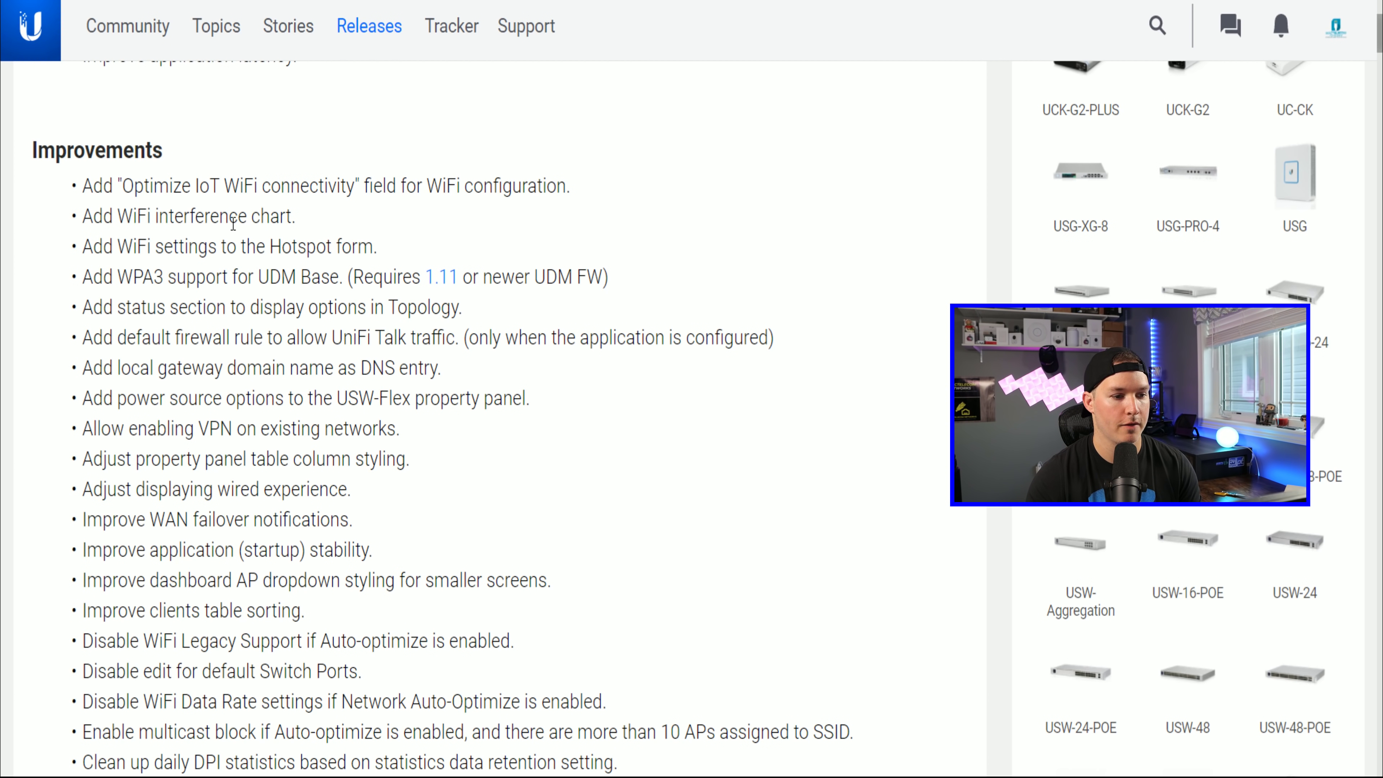
Step: Scroll through the 6.4.54 Improvements and Bugfixes sections of the release notes
scroll(269, 234, "down", 1)
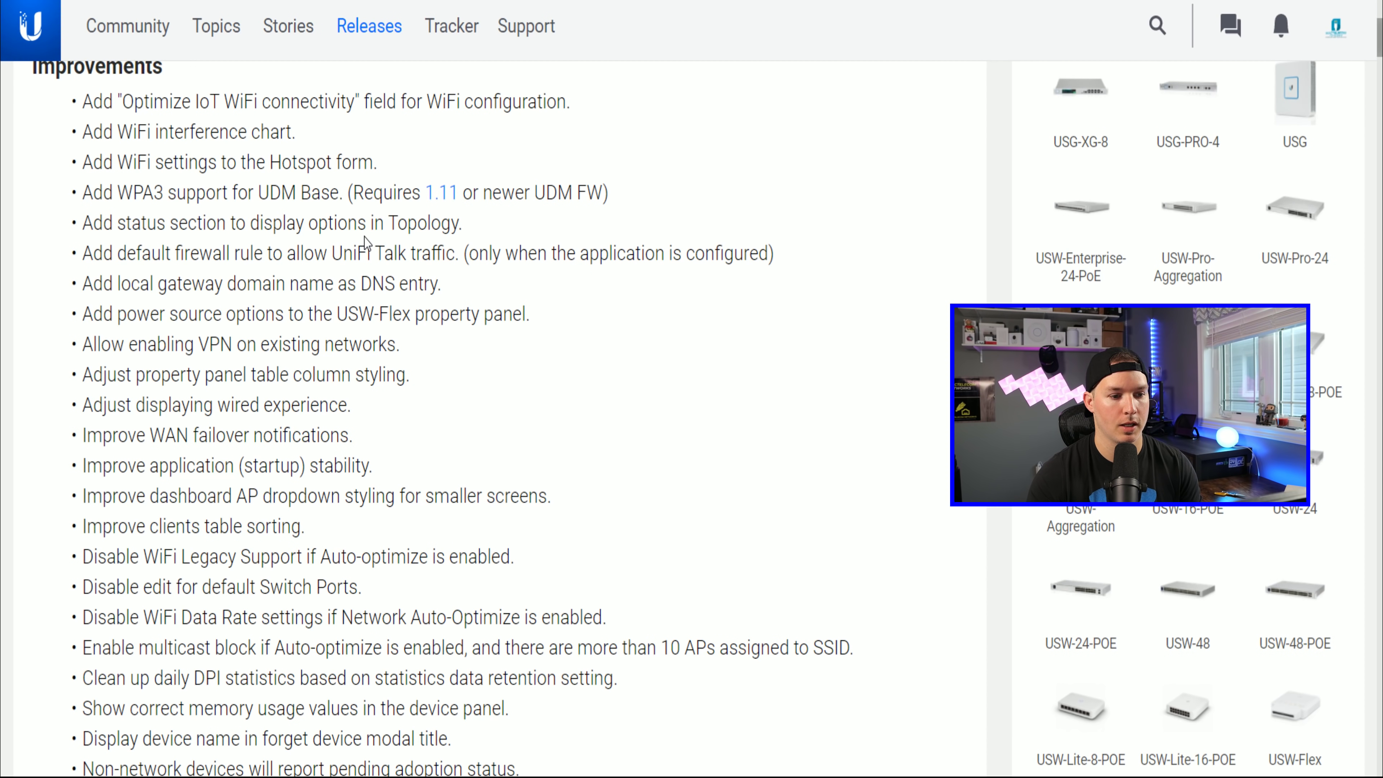
scroll(415, 253, "down", 2)
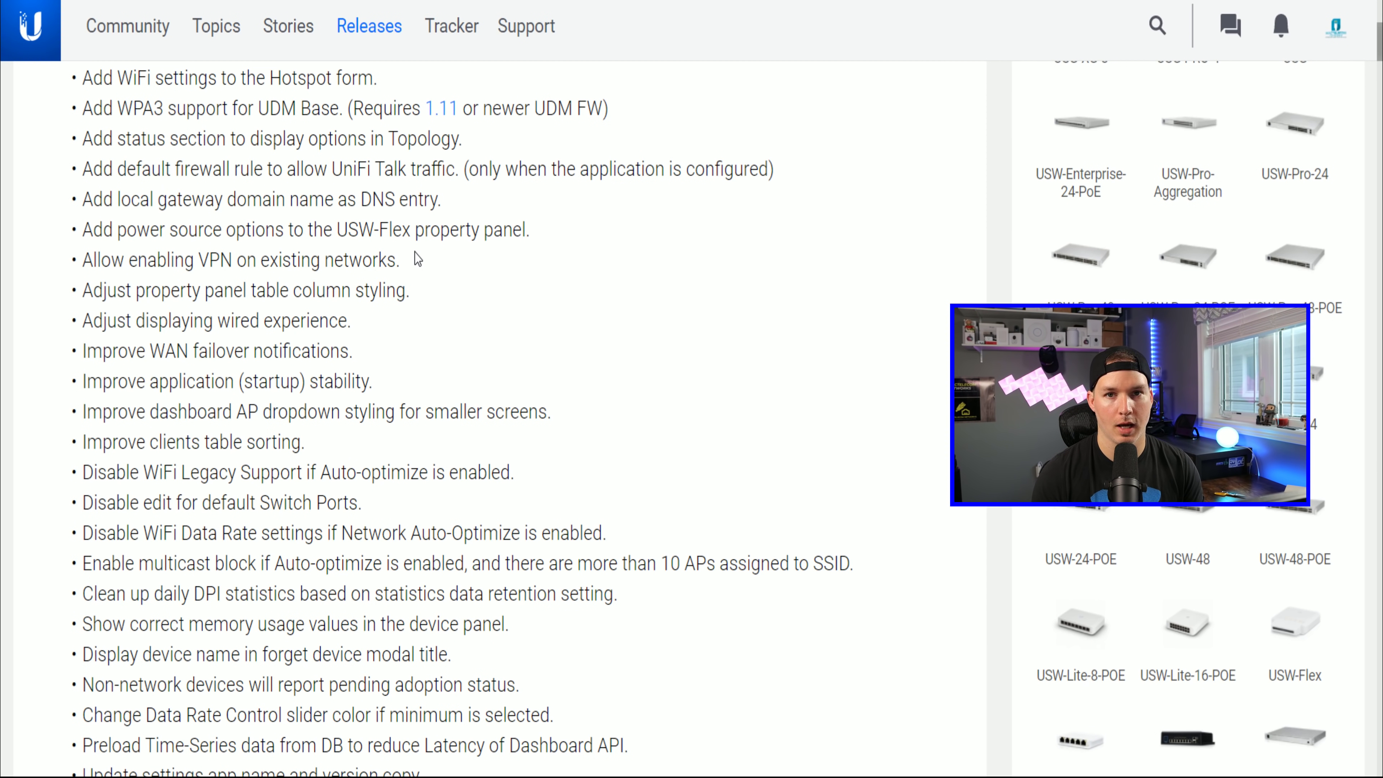
scroll(415, 253, "down", 4)
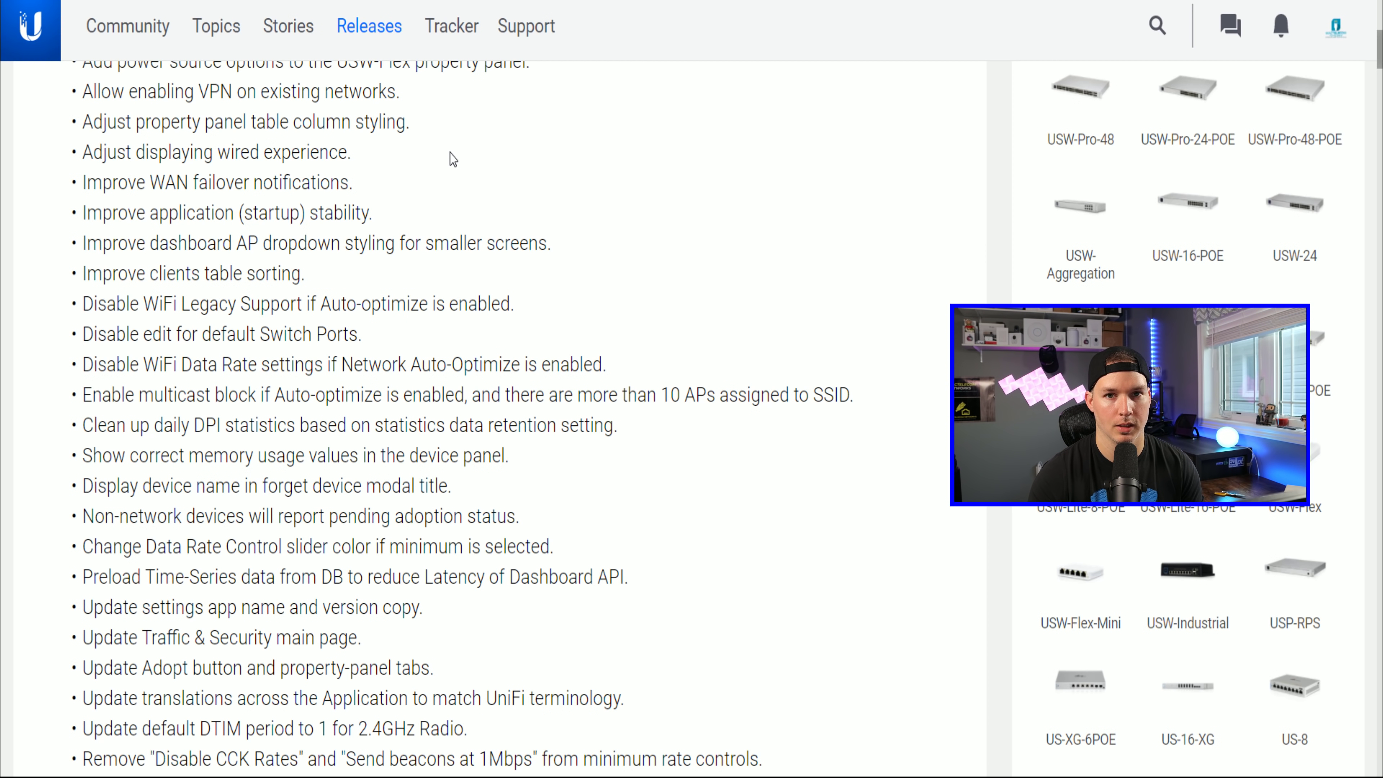
scroll(415, 237, "down", 5)
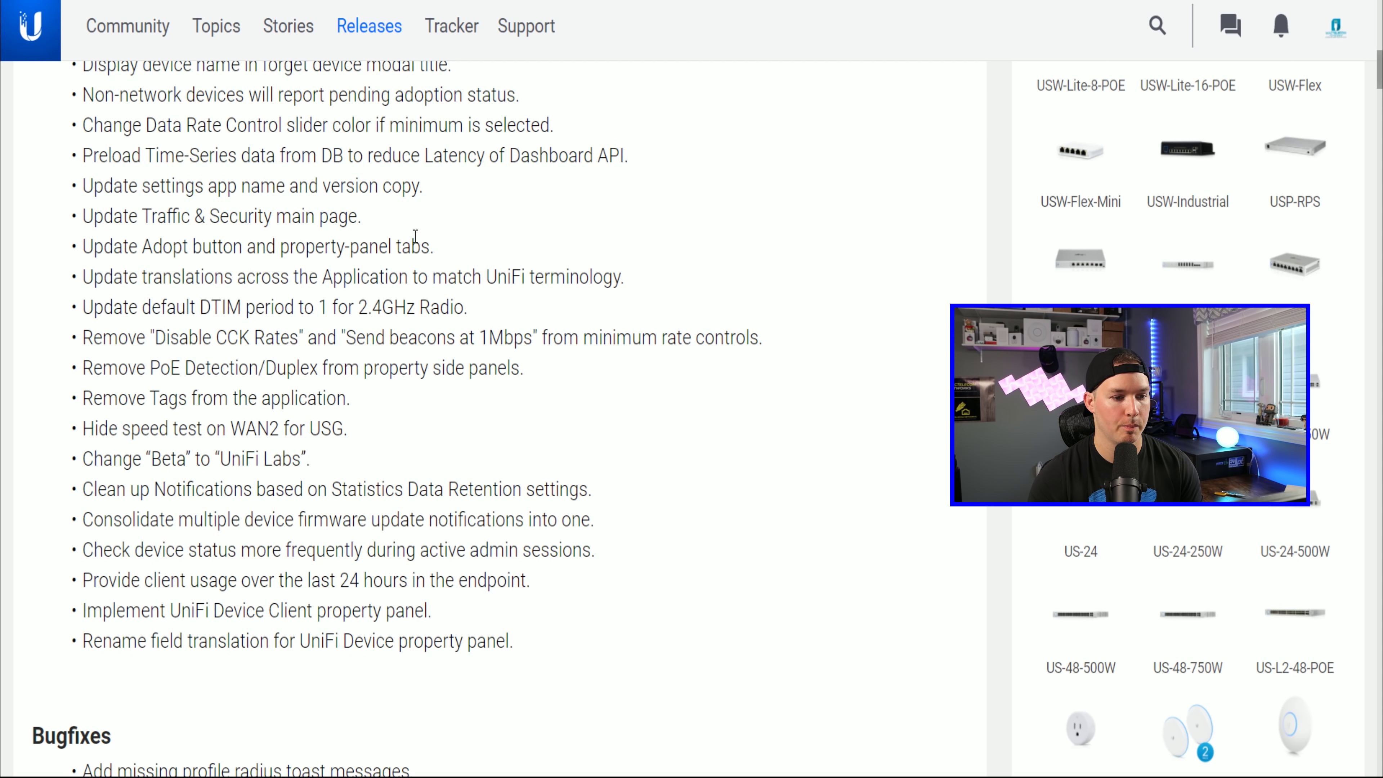
scroll(500, 398, "down", 1)
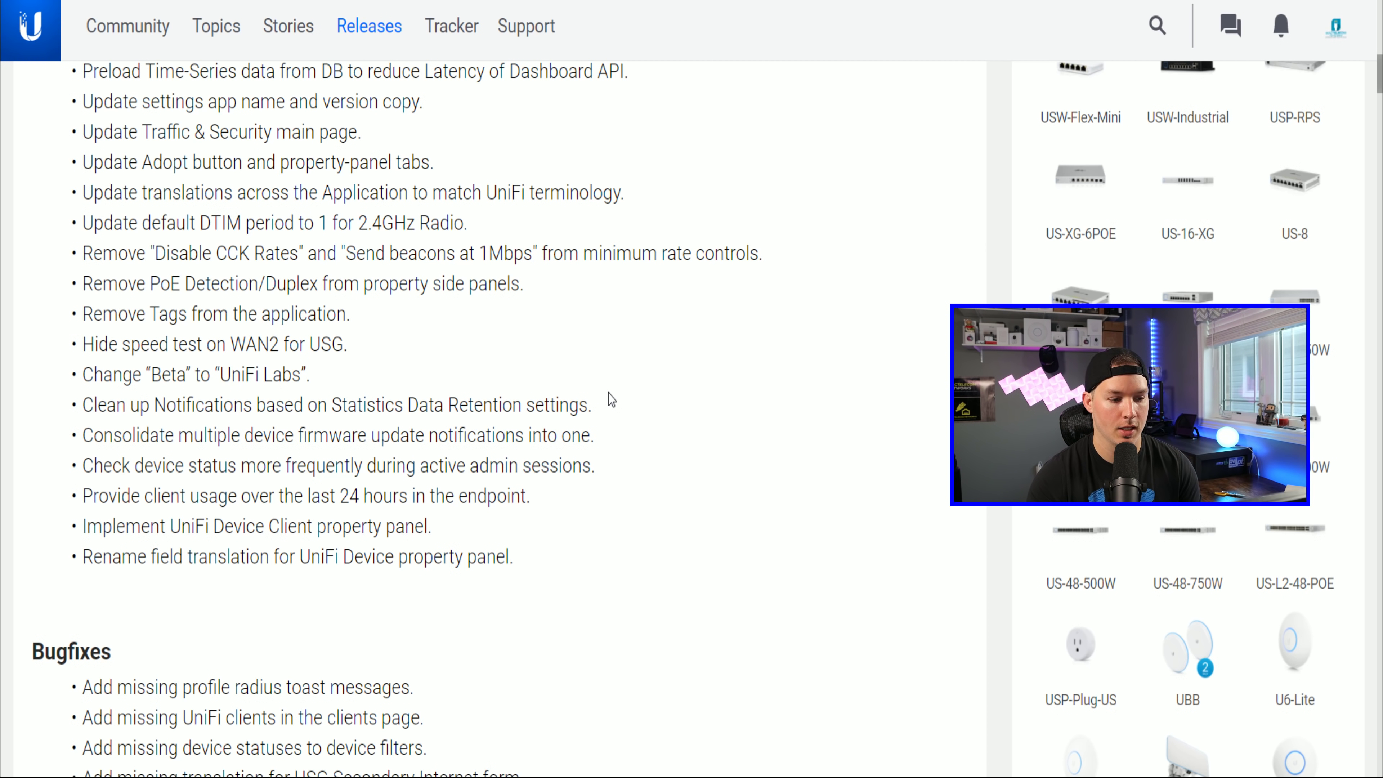
scroll(567, 262, "down", 7)
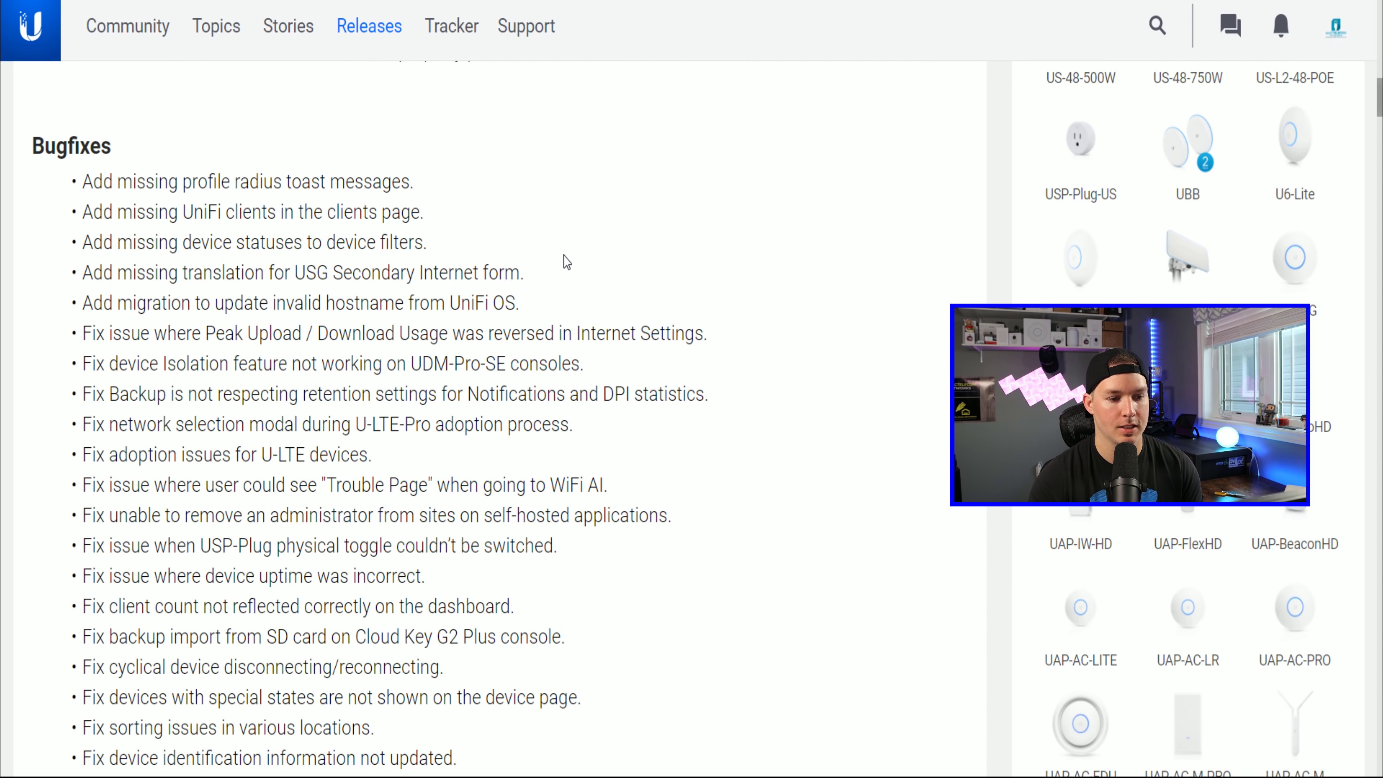
scroll(566, 262, "down", 9)
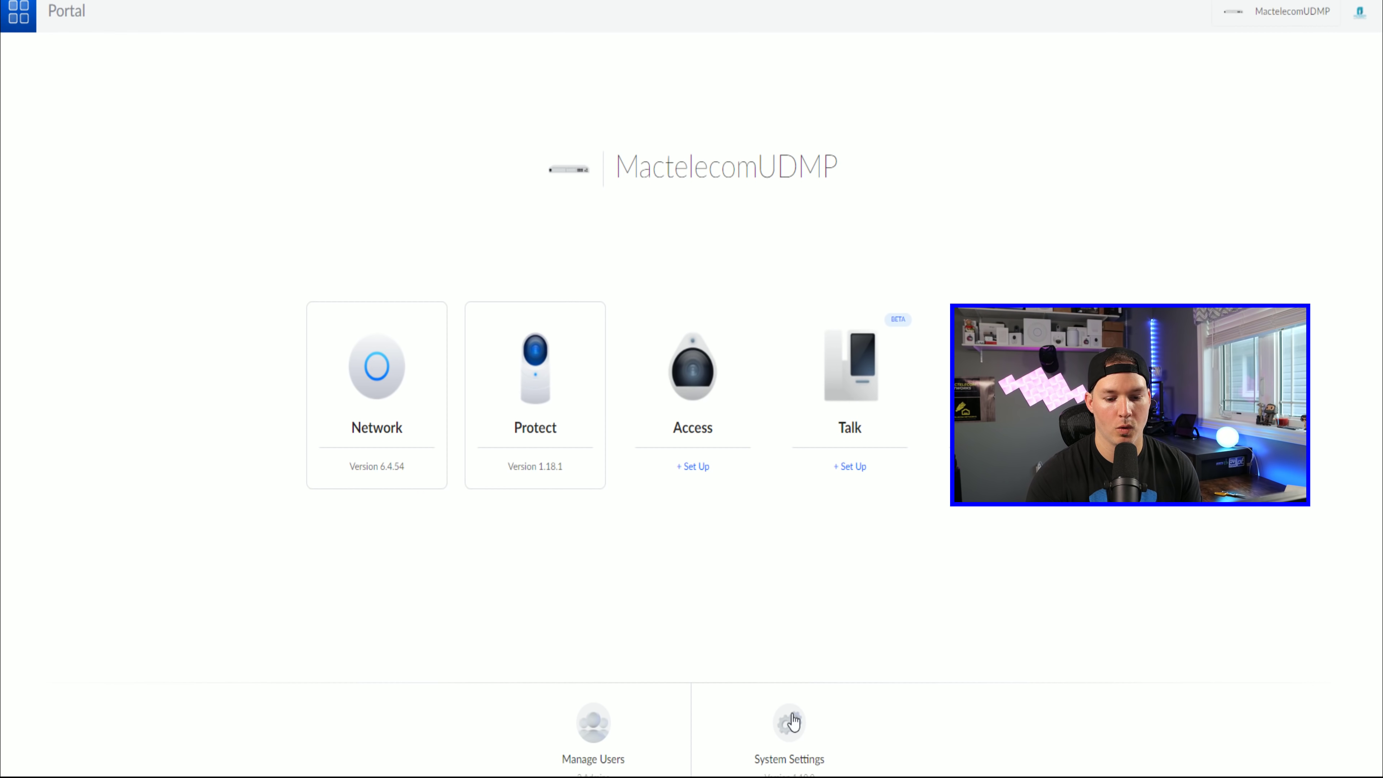
Step: Open the console's System Settings on the Updates page, showing Network 6.4.54 up to date
left_click(822, 738)
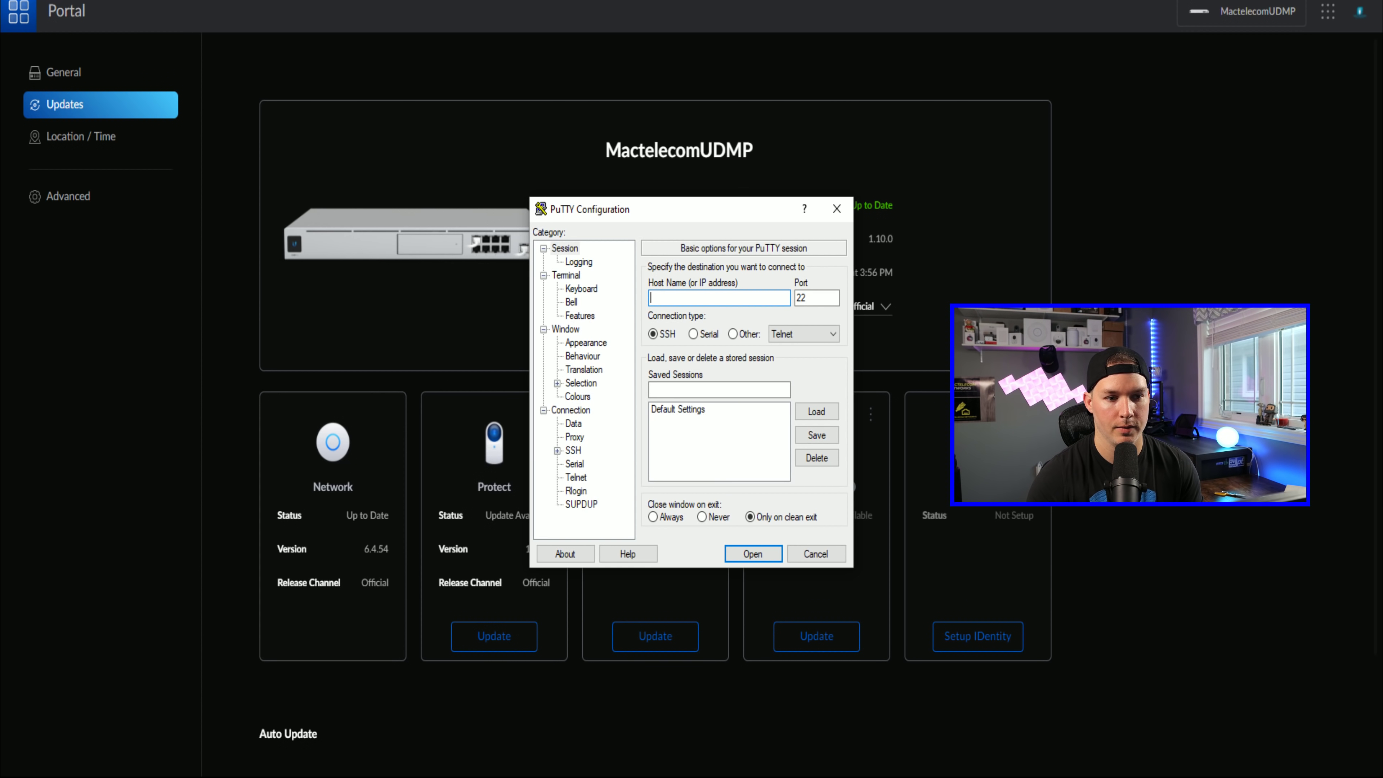
Step: SSH to 192.168.10.1 as root in PuTTY, then open the console's Advanced settings
left_click_drag(655, 210, 471, 140)
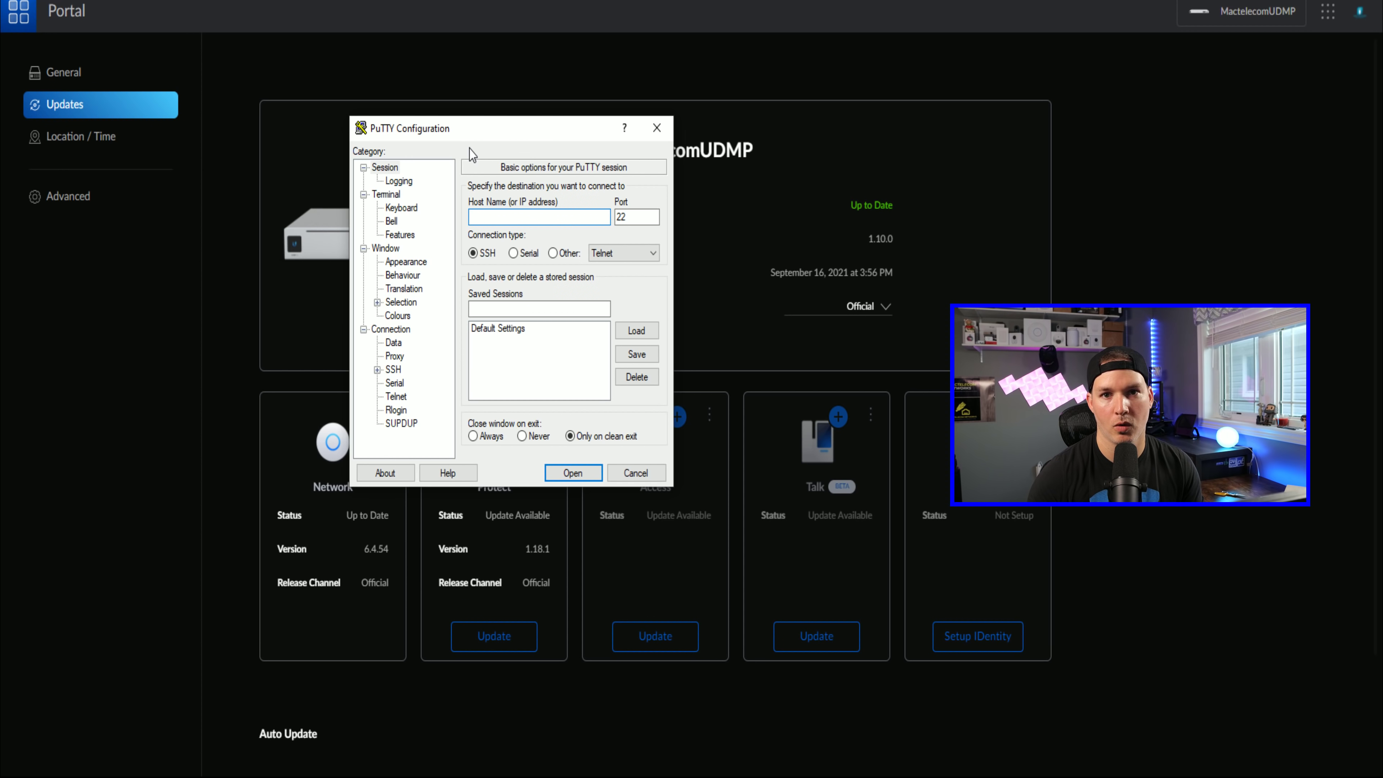
type("192.1")
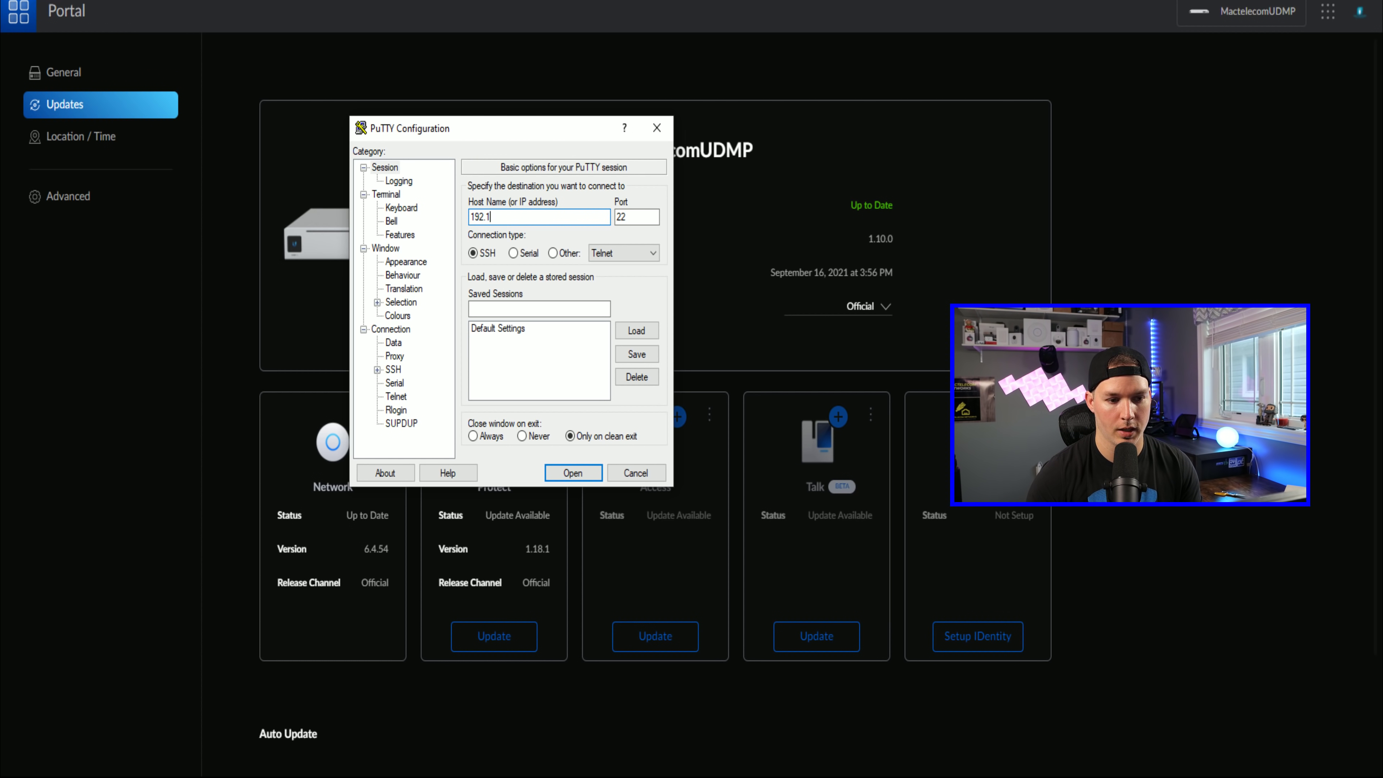
type("68.10.1")
key("Return")
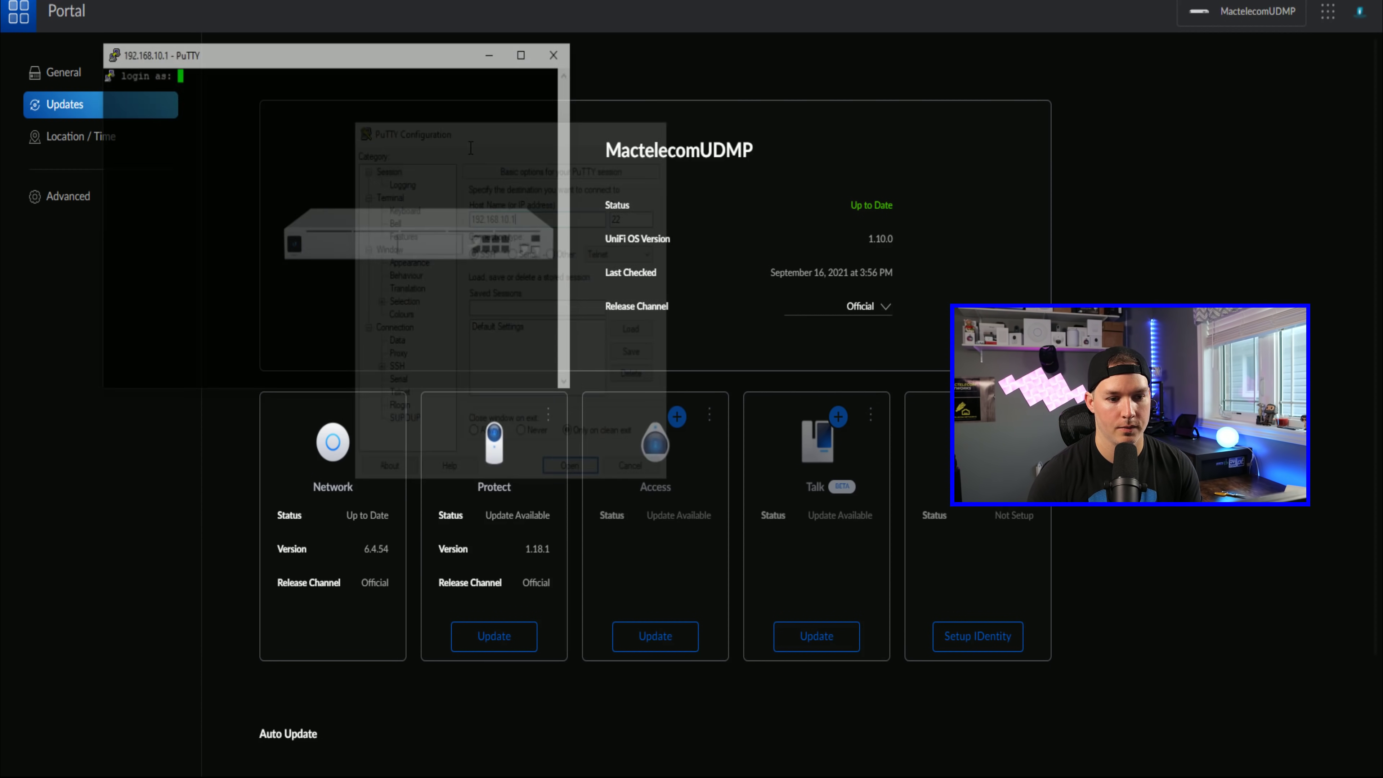
type("root")
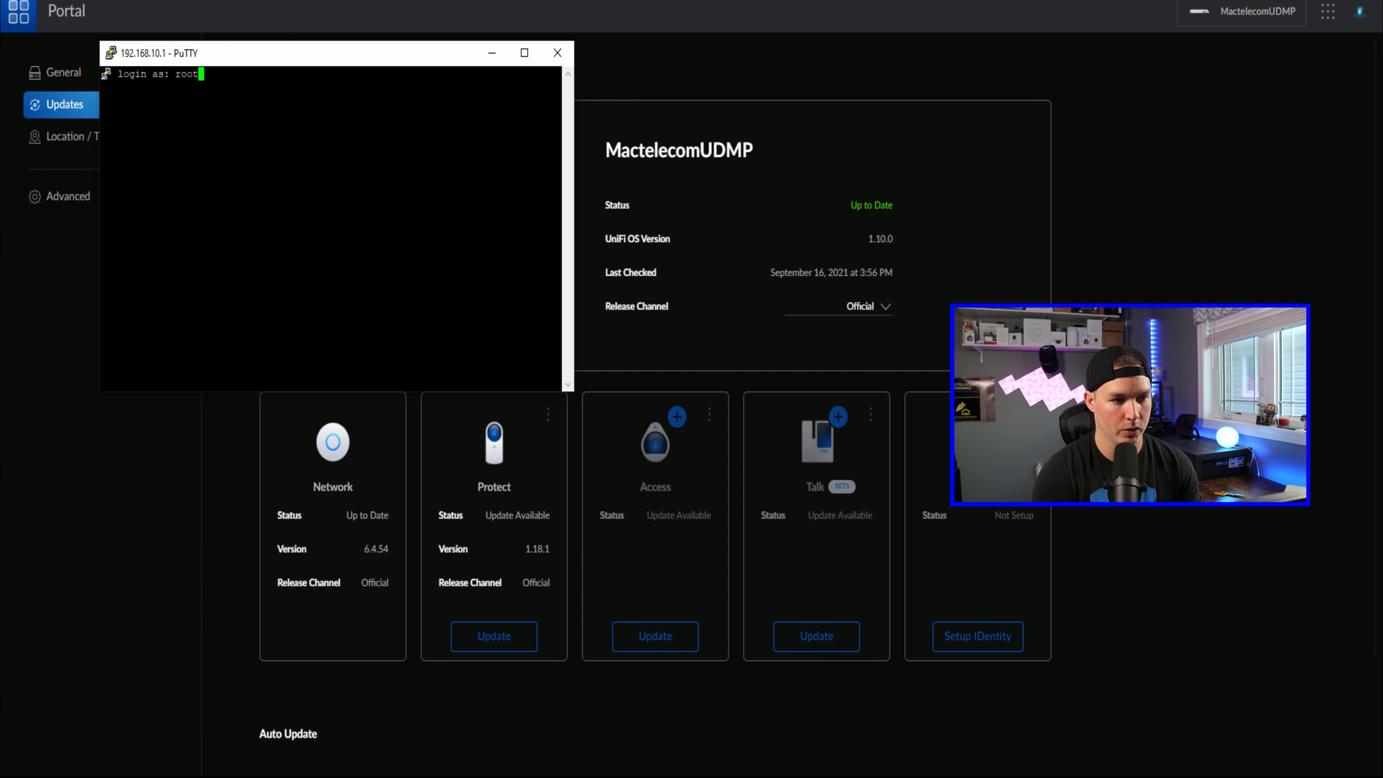
key("Return")
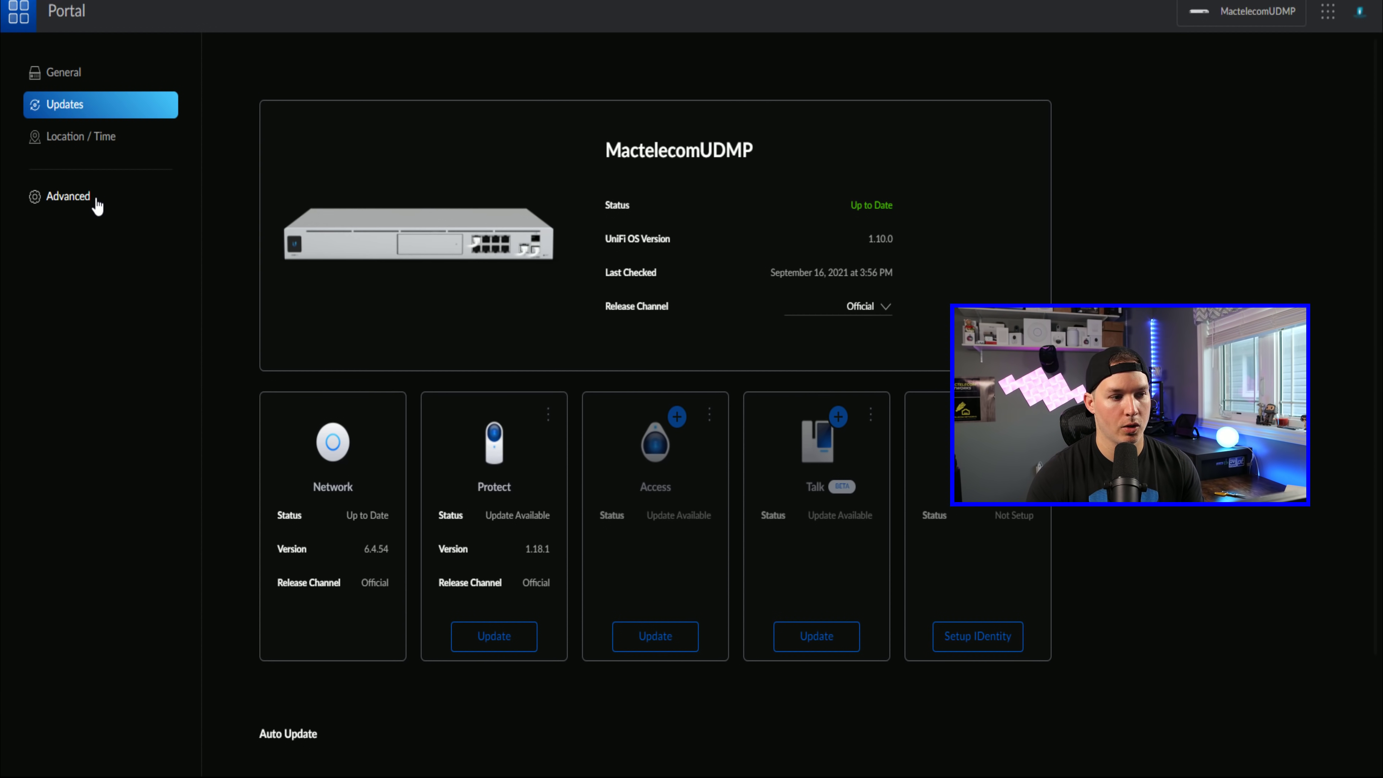
left_click(94, 201)
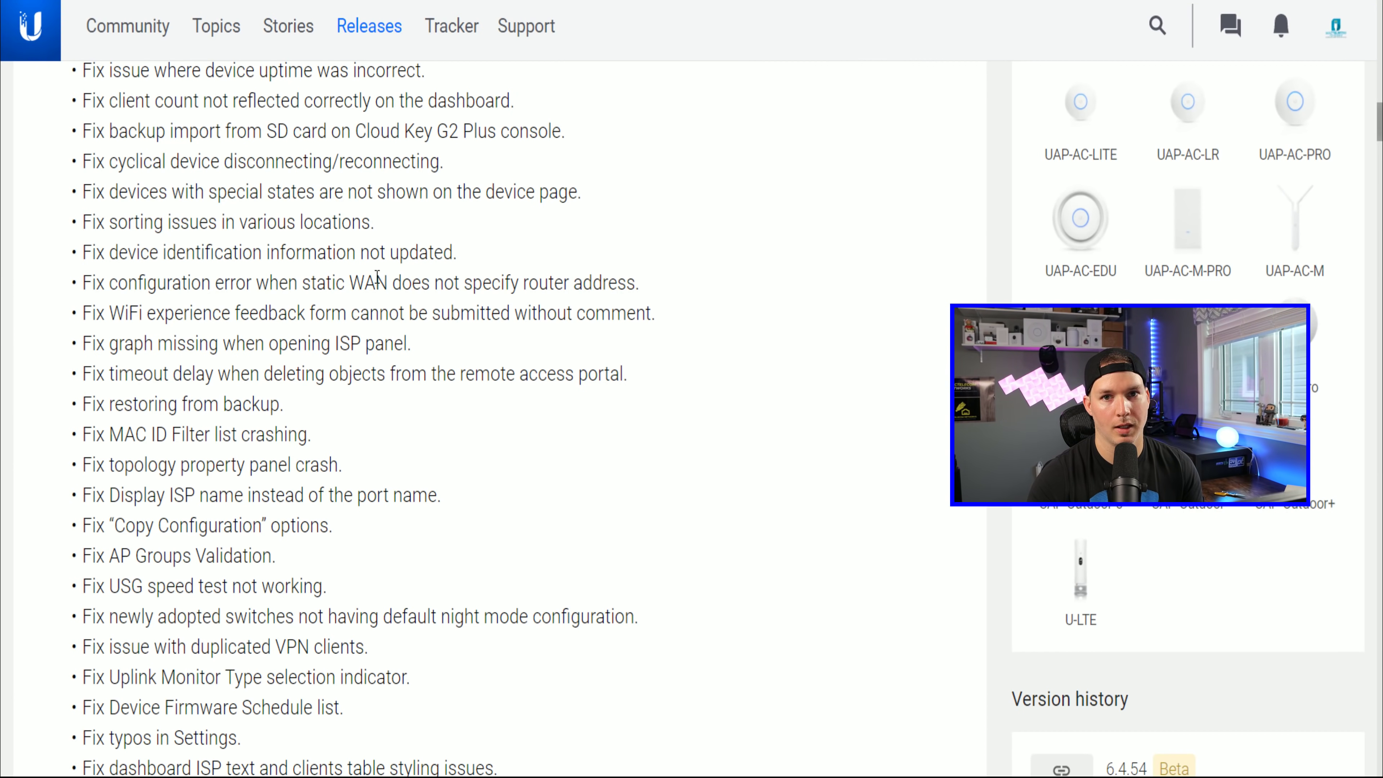
Step: Scroll the 6.4.54 release page down to the comment giving the unifi-os install command
scroll(377, 276, "down", 20)
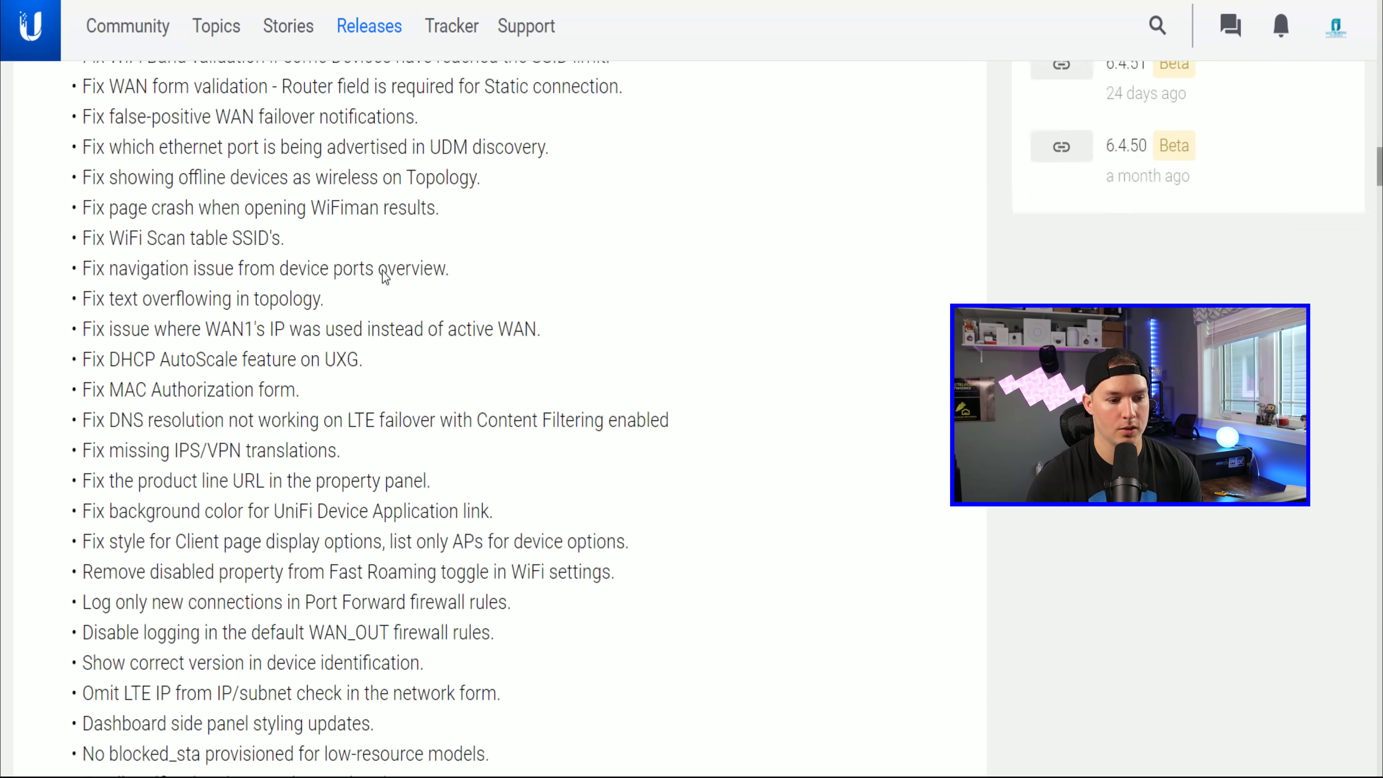
scroll(384, 270, "down", 20)
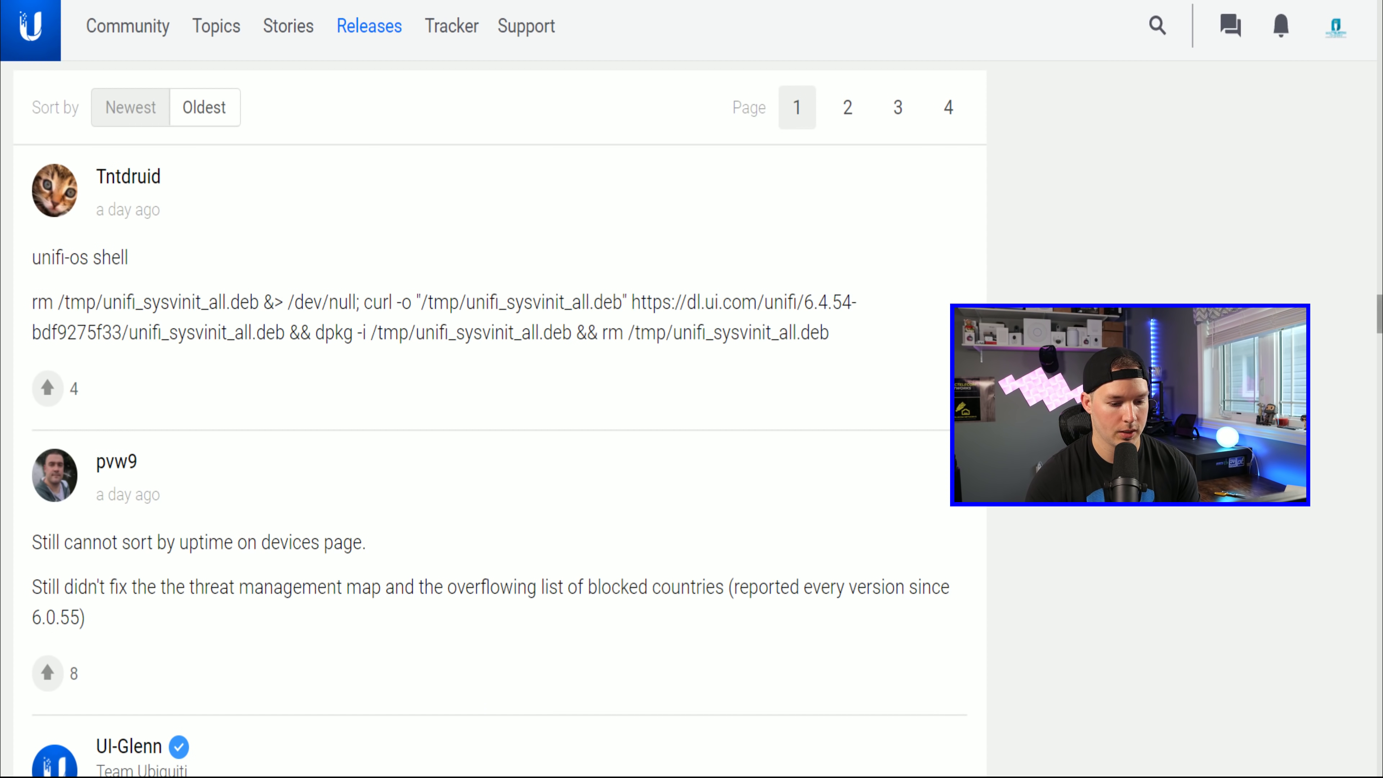
key("alt+Tab")
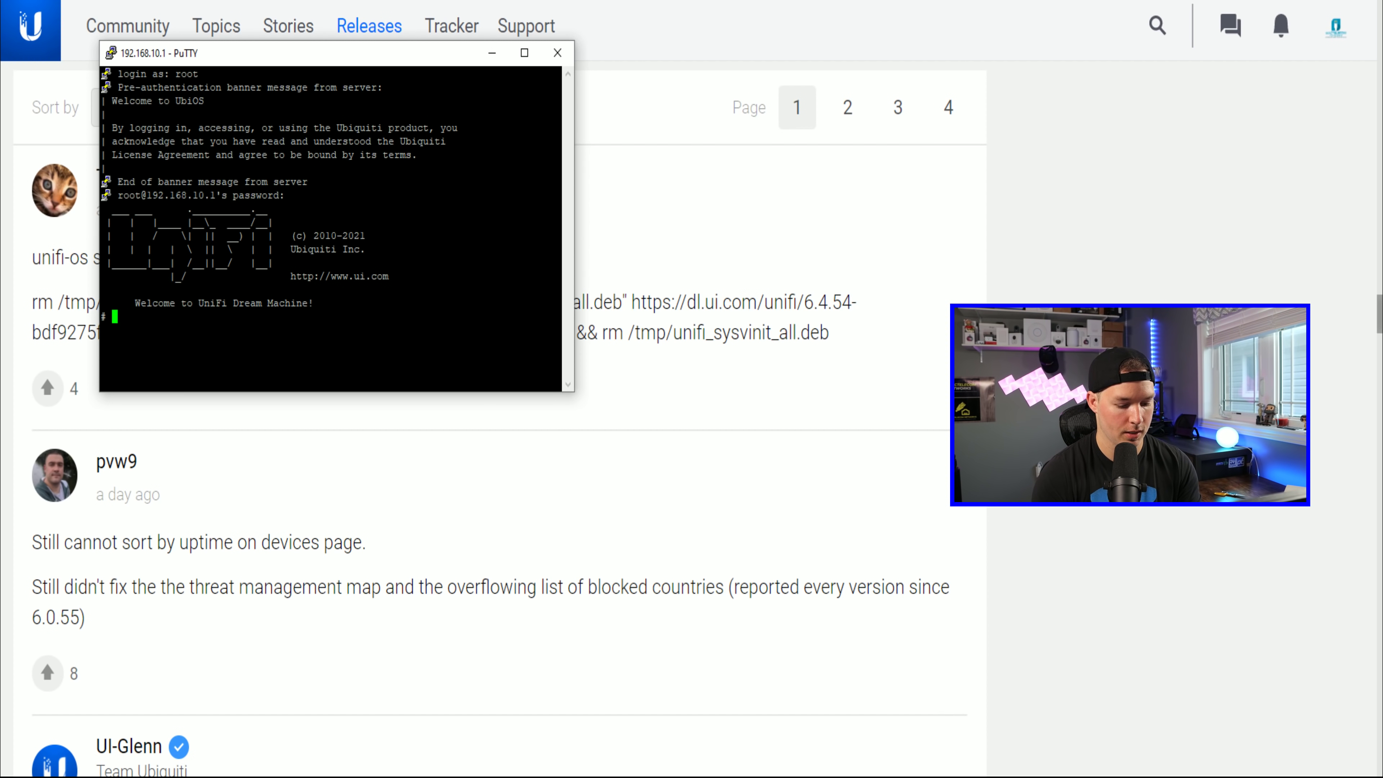
Step: Enter the UniFi OS shell with the 'unifi-os shell' command
type("uinif")
key("BackSpace")
key("BackSpace")
key("BackSpace")
key("BackSpace")
type("nif")
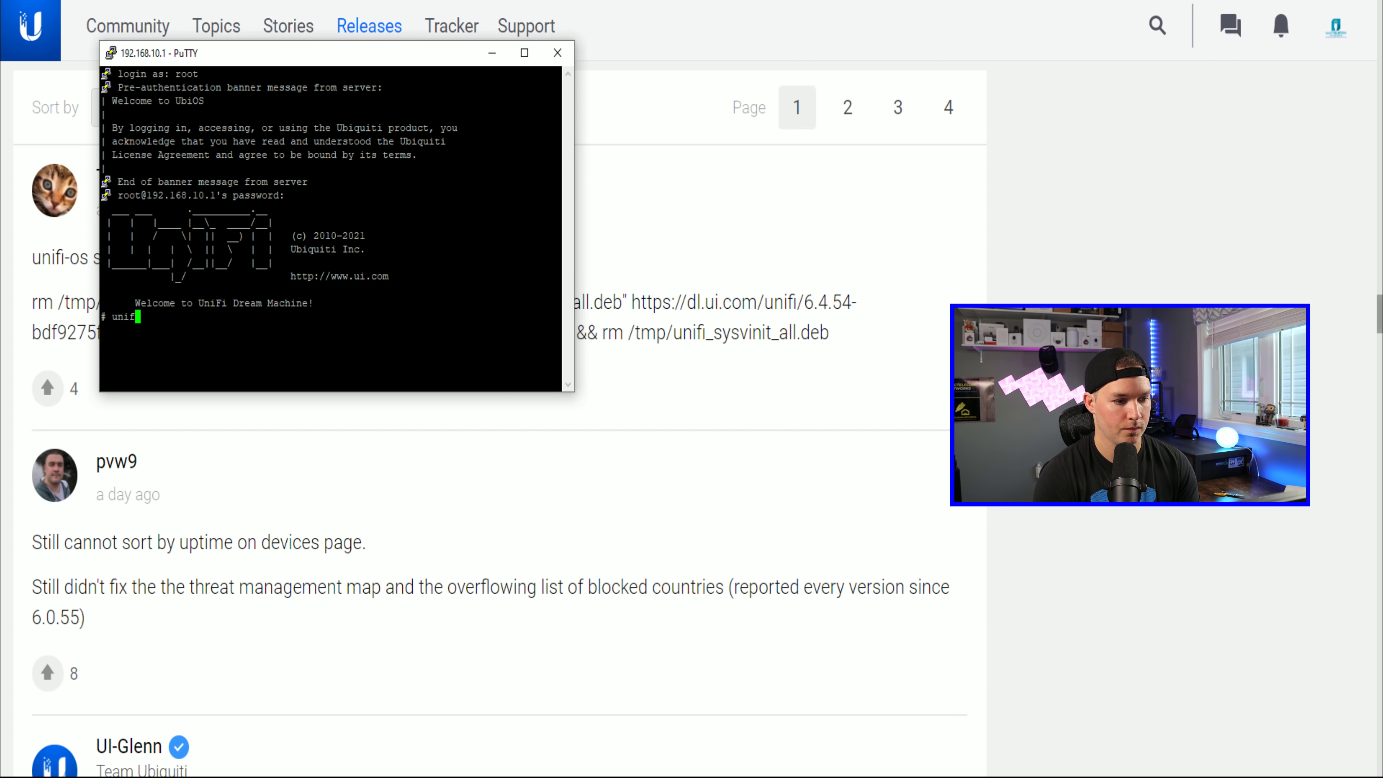
type("i-os shell")
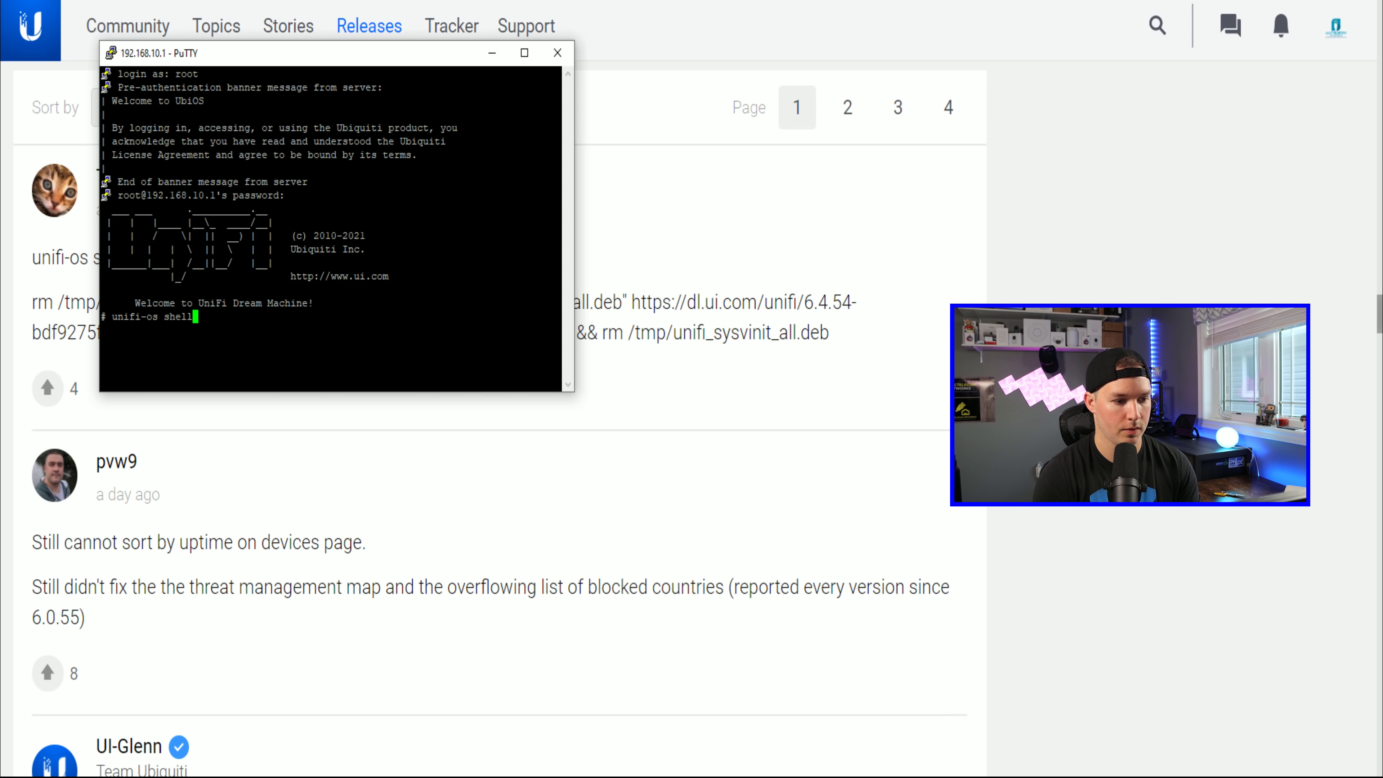
key("Return")
key("BackSpace")
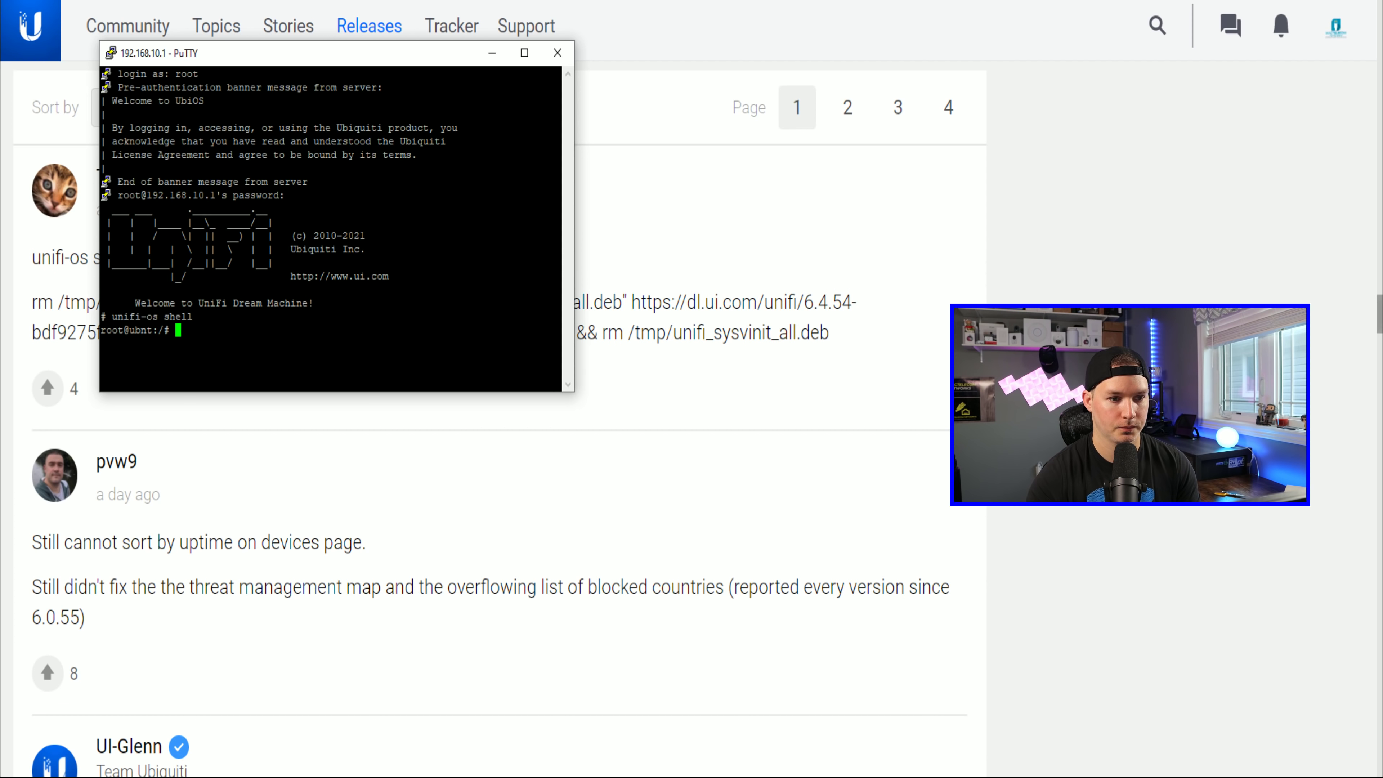
Step: Copy the 6.4.54 rm/curl/dpkg install command from the comment and paste it into PuTTY
left_click(702, 355)
left_click_drag(833, 335, 34, 305)
key("ctrl+c")
left_click(549, 770)
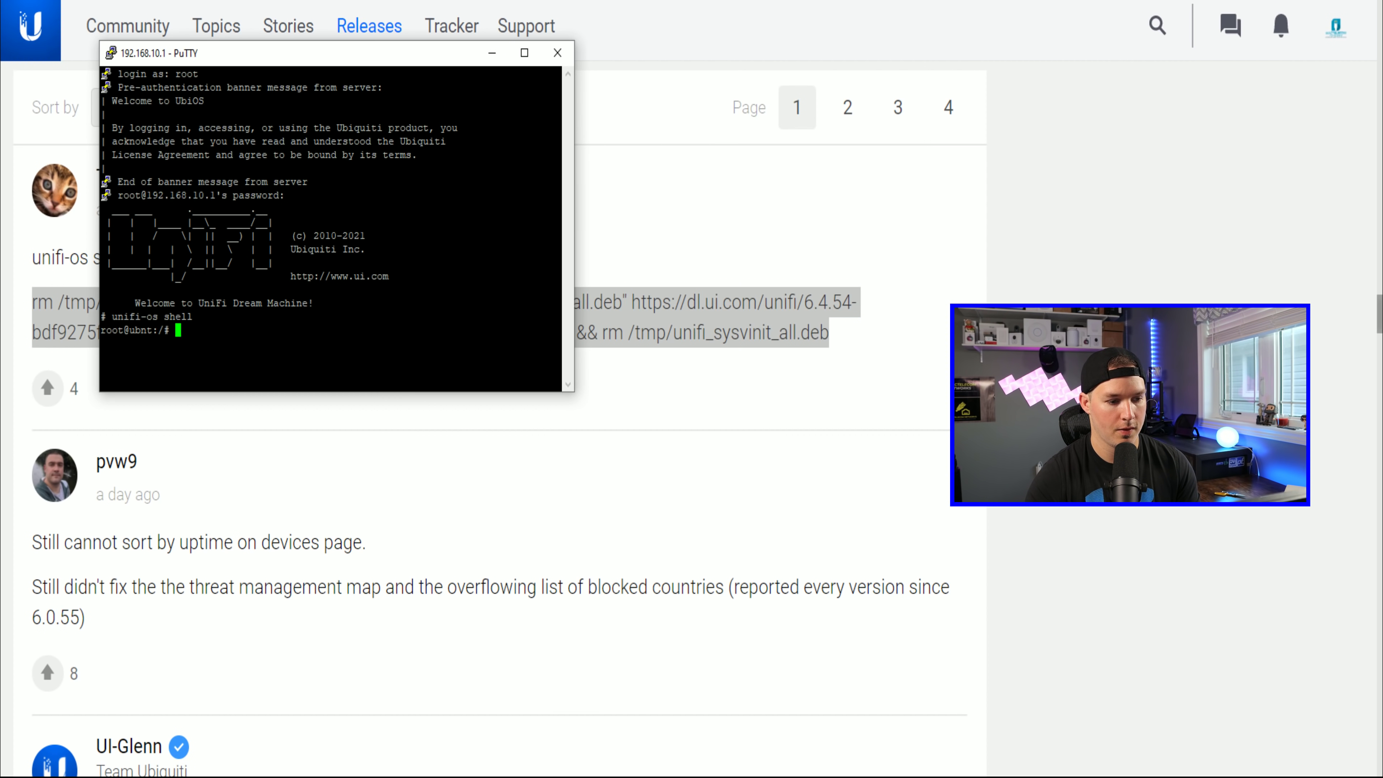
key("shift+Insert")
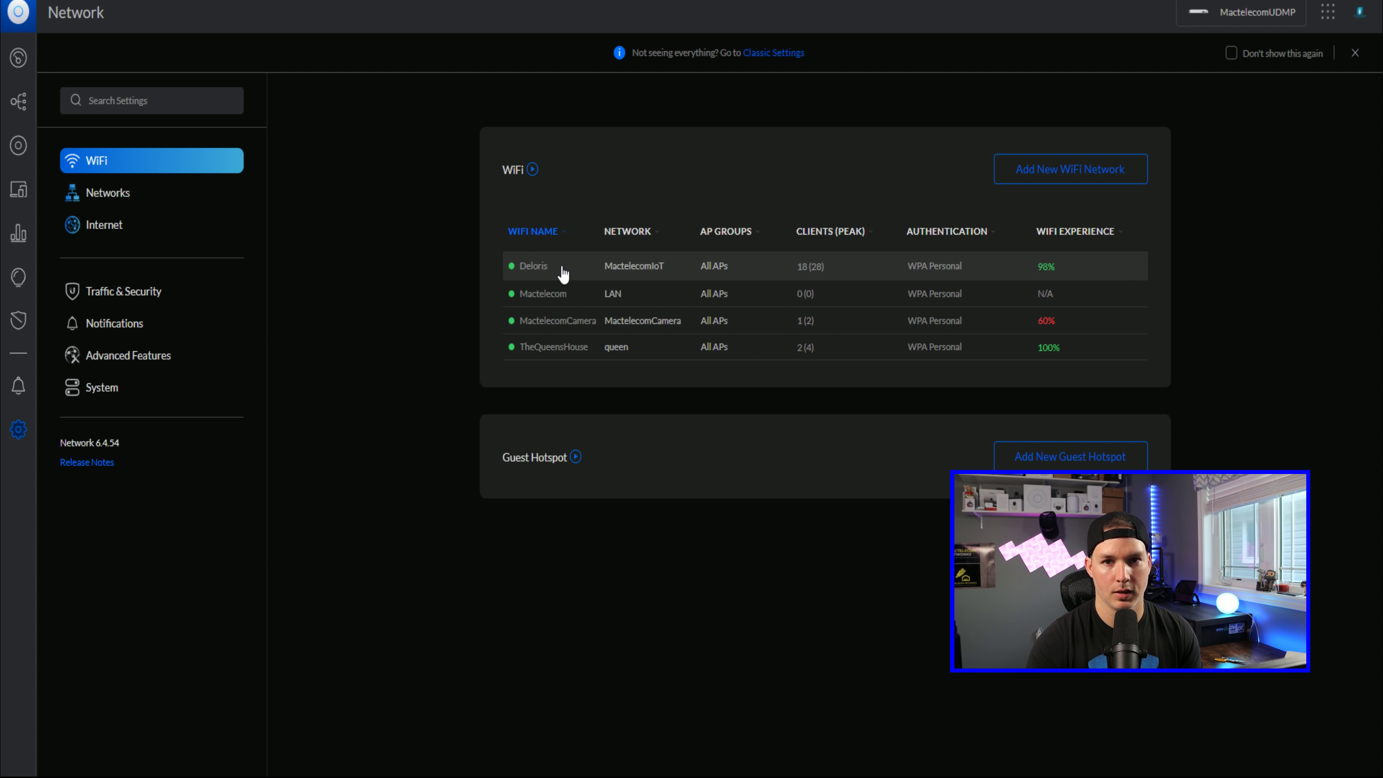
Step: Open the Deloris WiFi network and expand its Advanced options
left_click(563, 273)
left_click(890, 425)
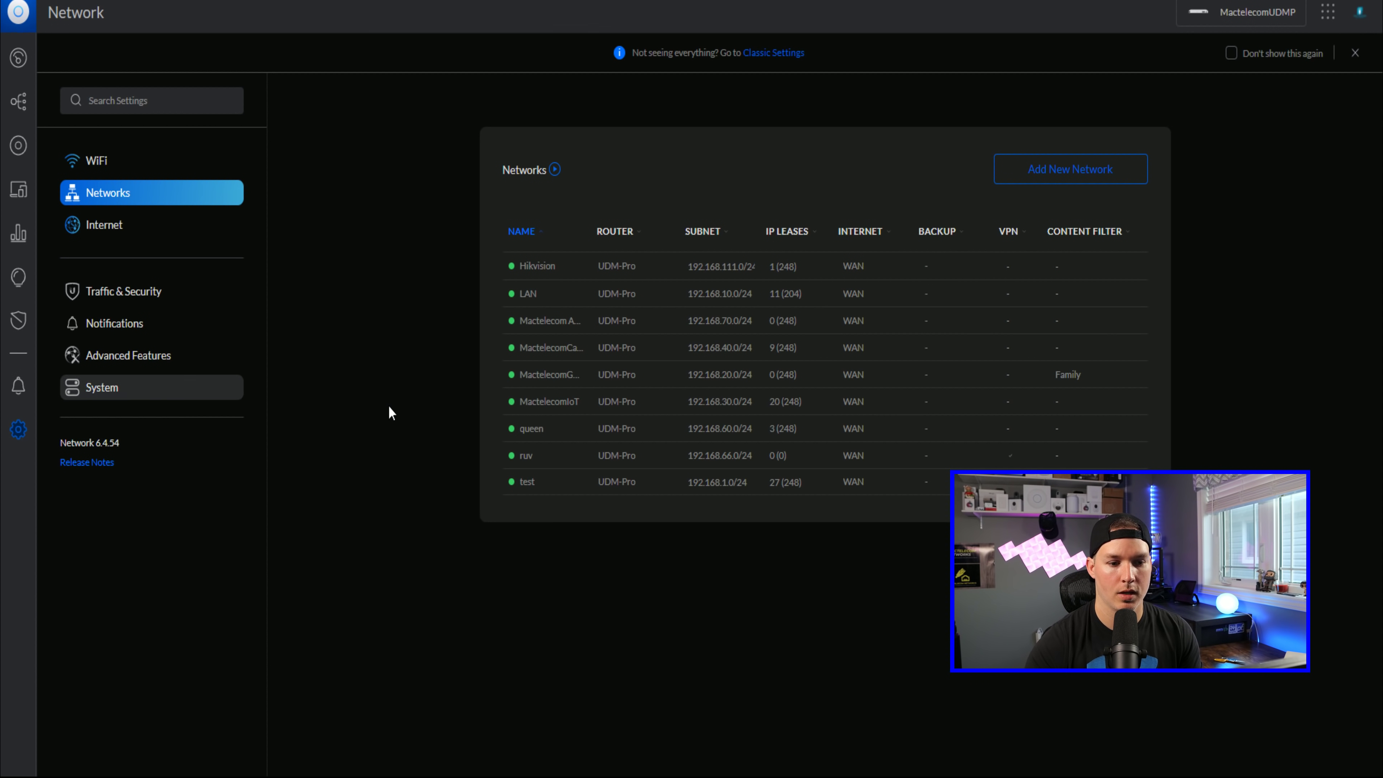
Step: Open the Hikvision network, expand its VPN section, and choose Advanced VPN Setup
left_click(564, 267)
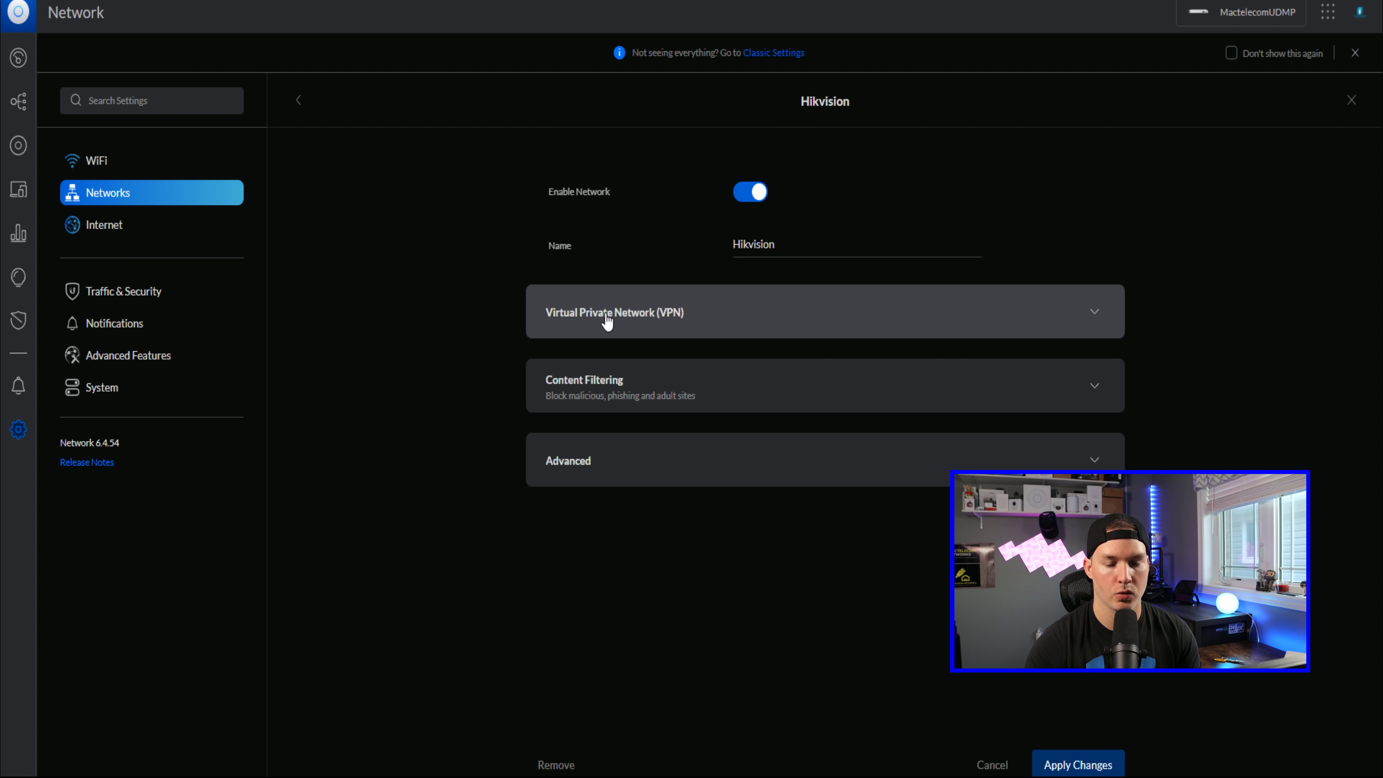
left_click(620, 321)
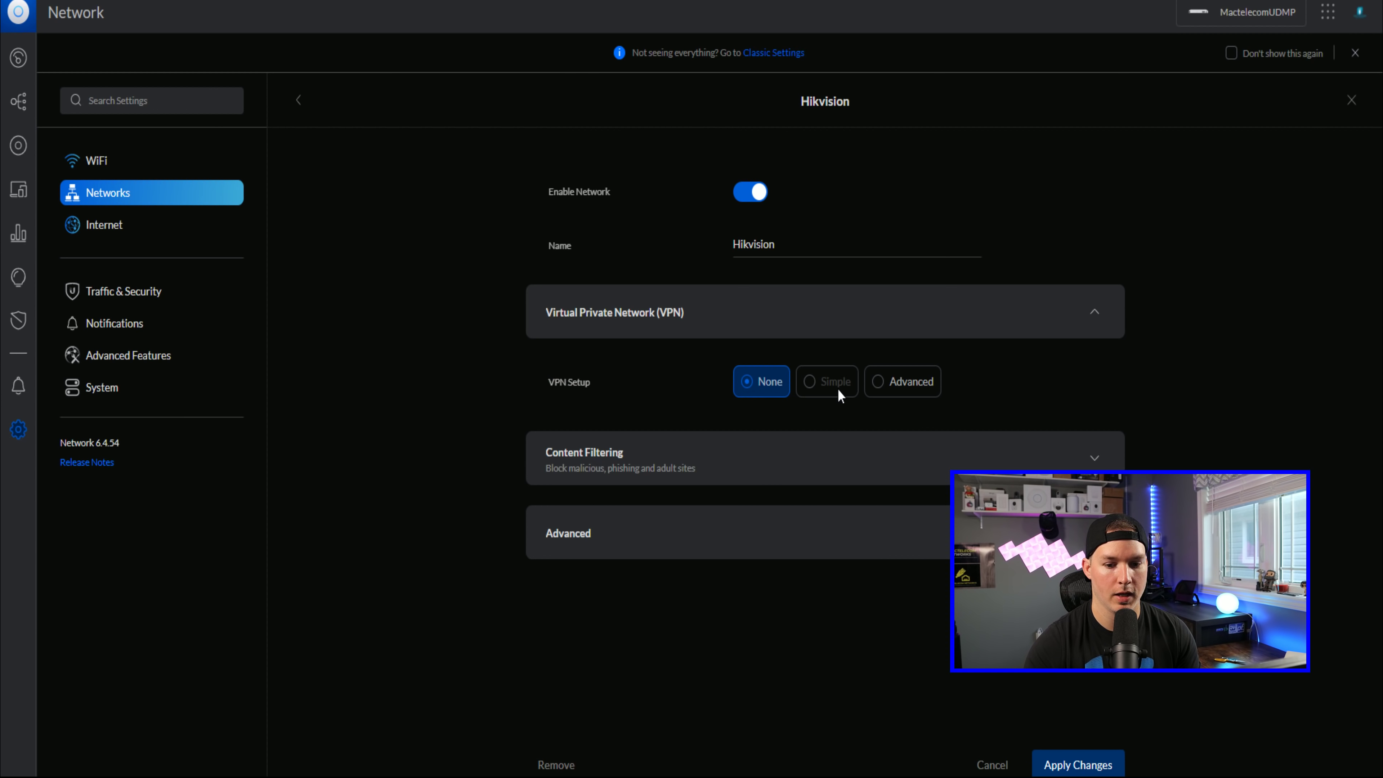
left_click(887, 384)
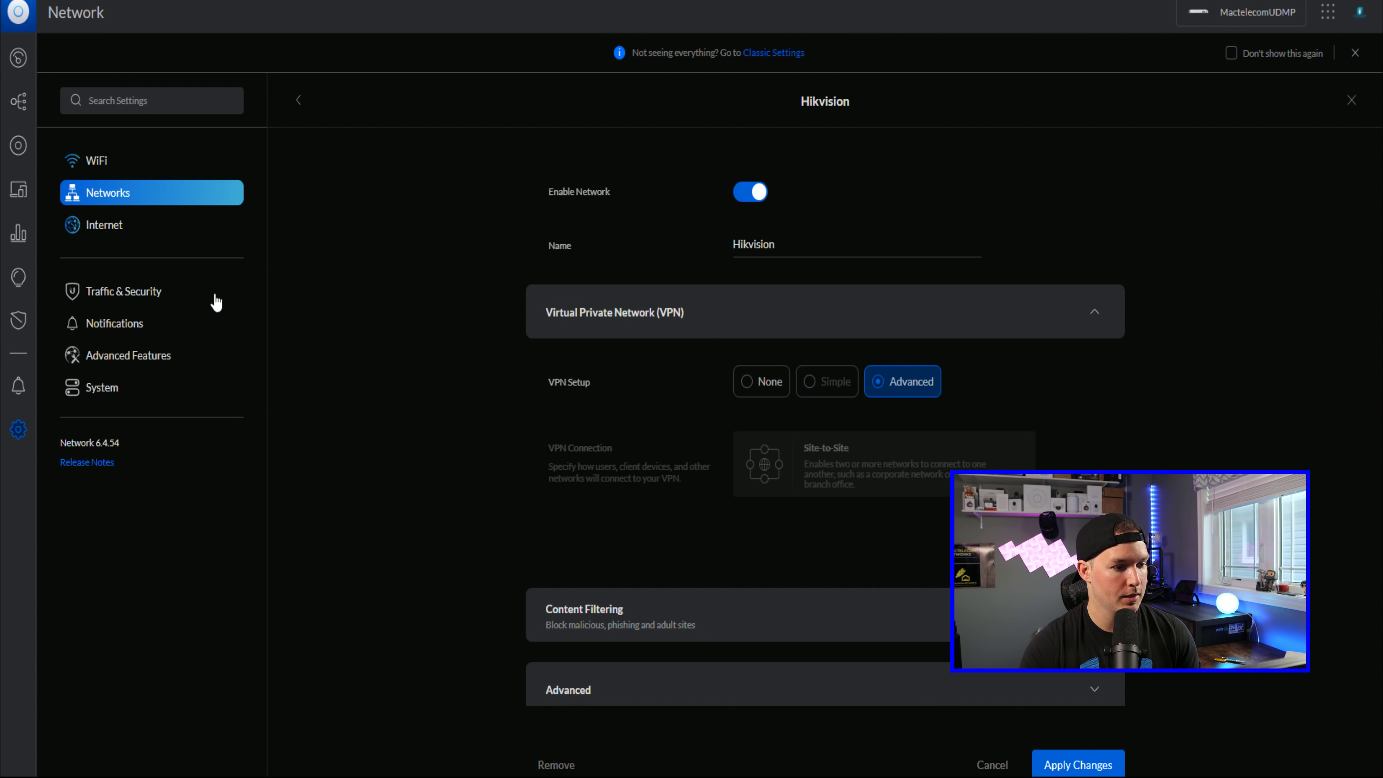
Step: Switch to Traffic & Security, leaving the Hikvision VPN change unsaved
left_click(129, 294)
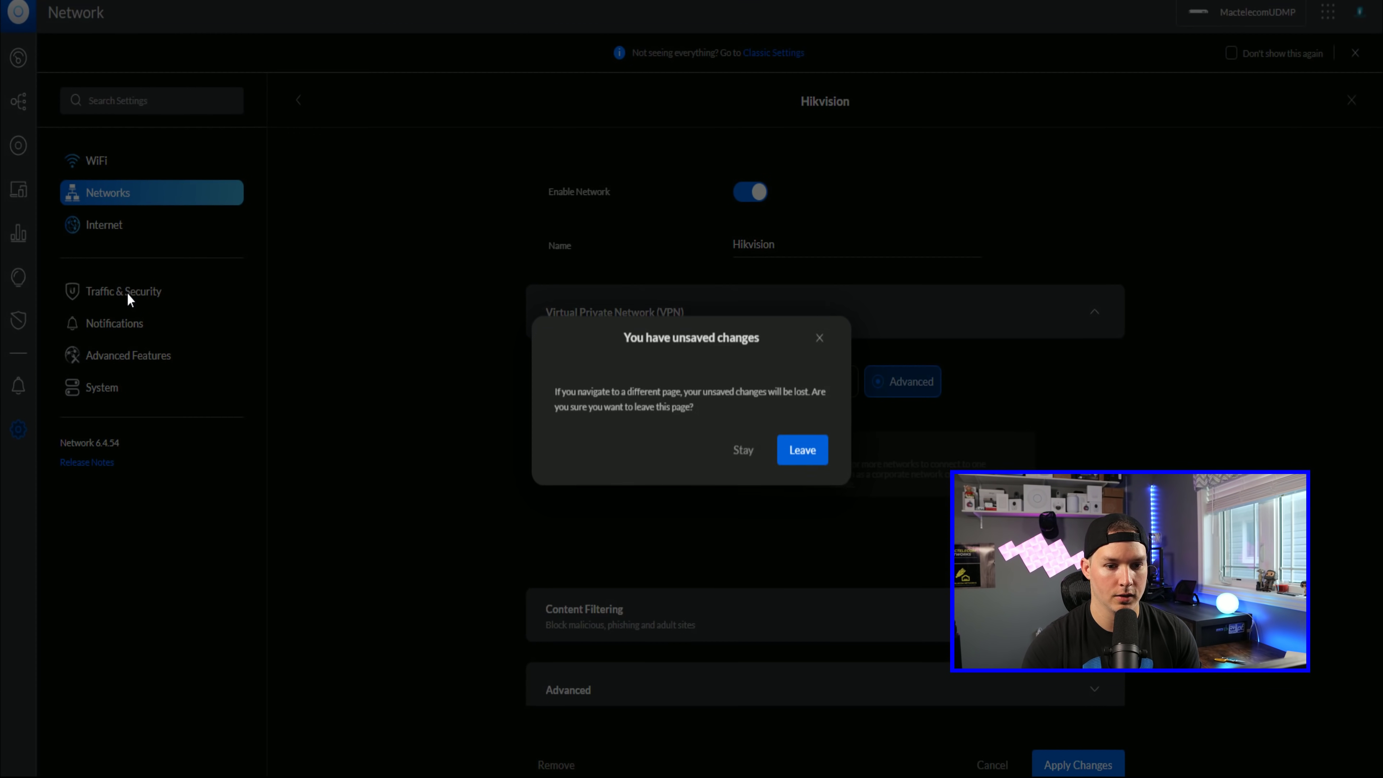
left_click(802, 448)
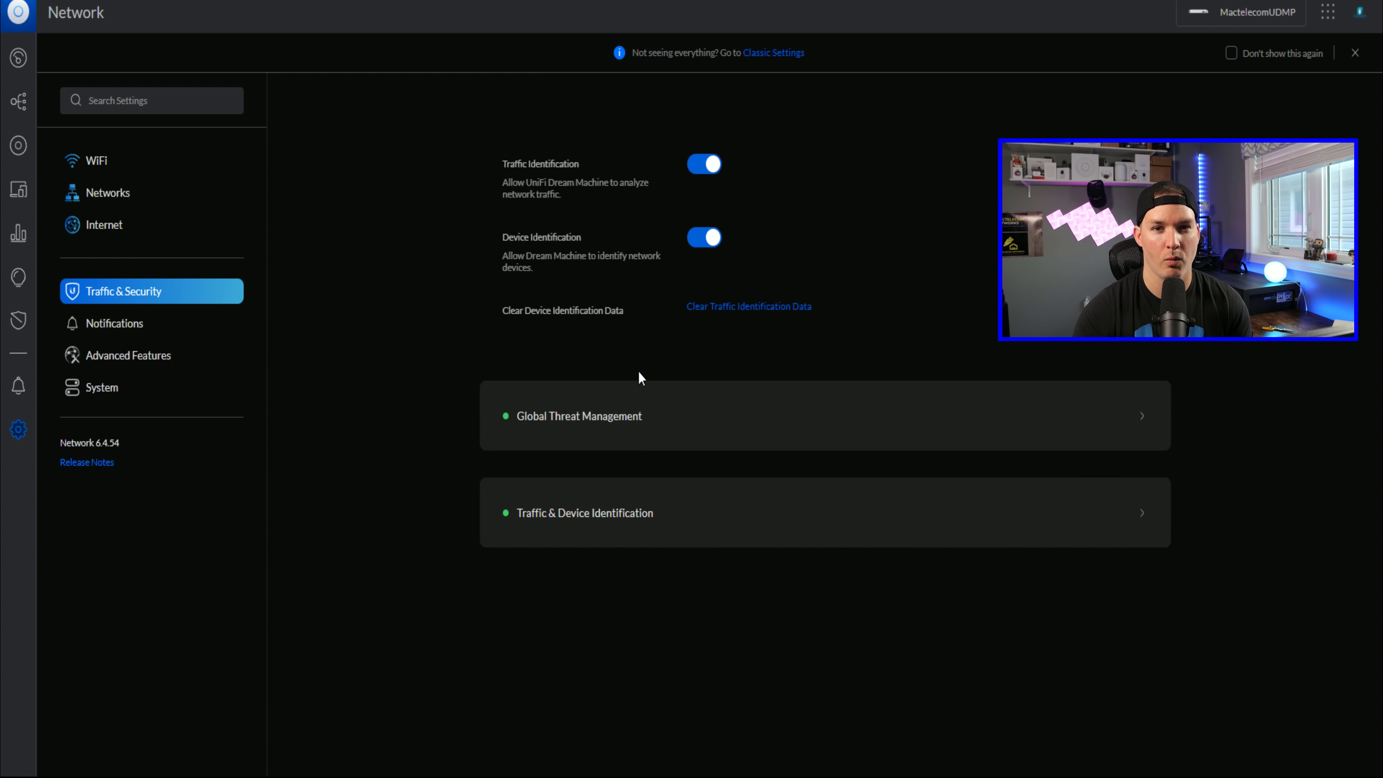
Step: View Global Threat Management: Detect & Block at sensitivity 3 (Balanced) with two countries blocked
left_click(627, 405)
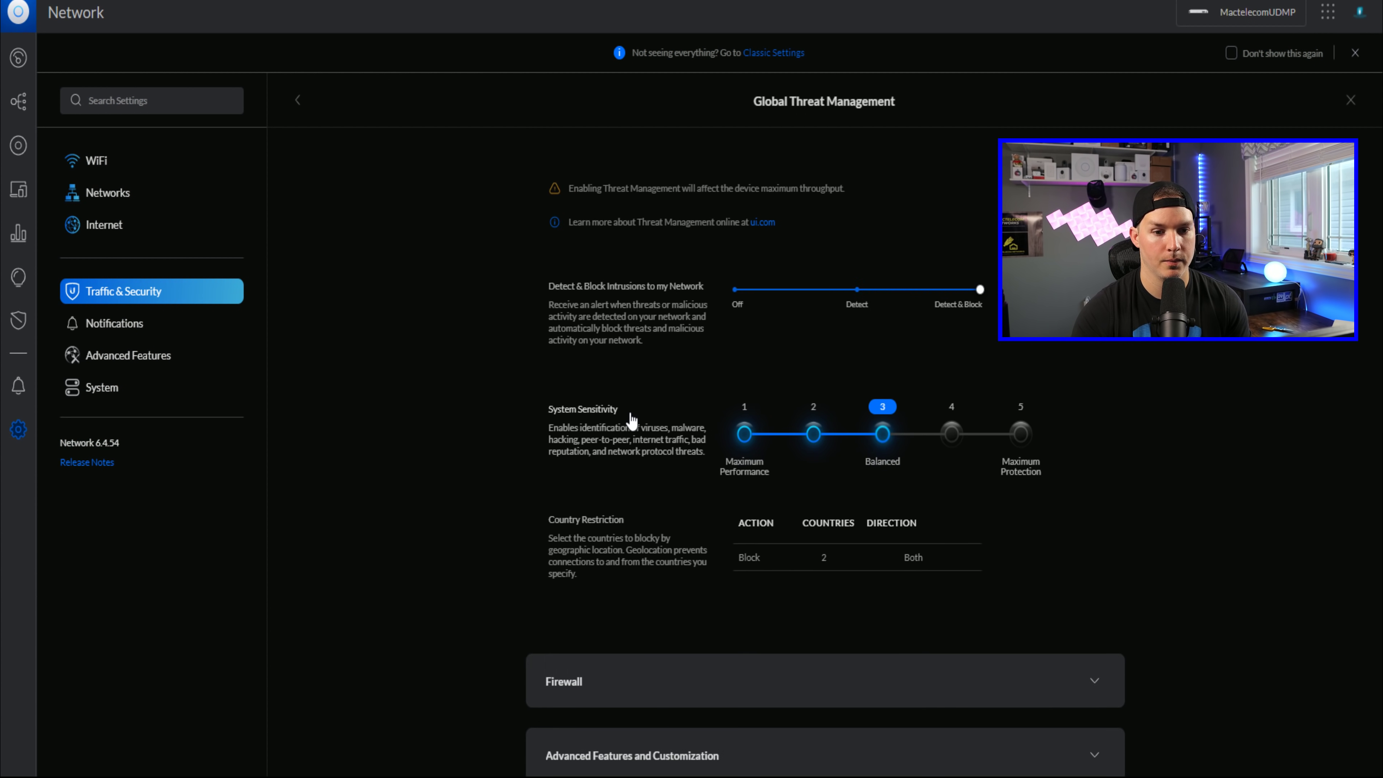
scroll(542, 316, "down", 1)
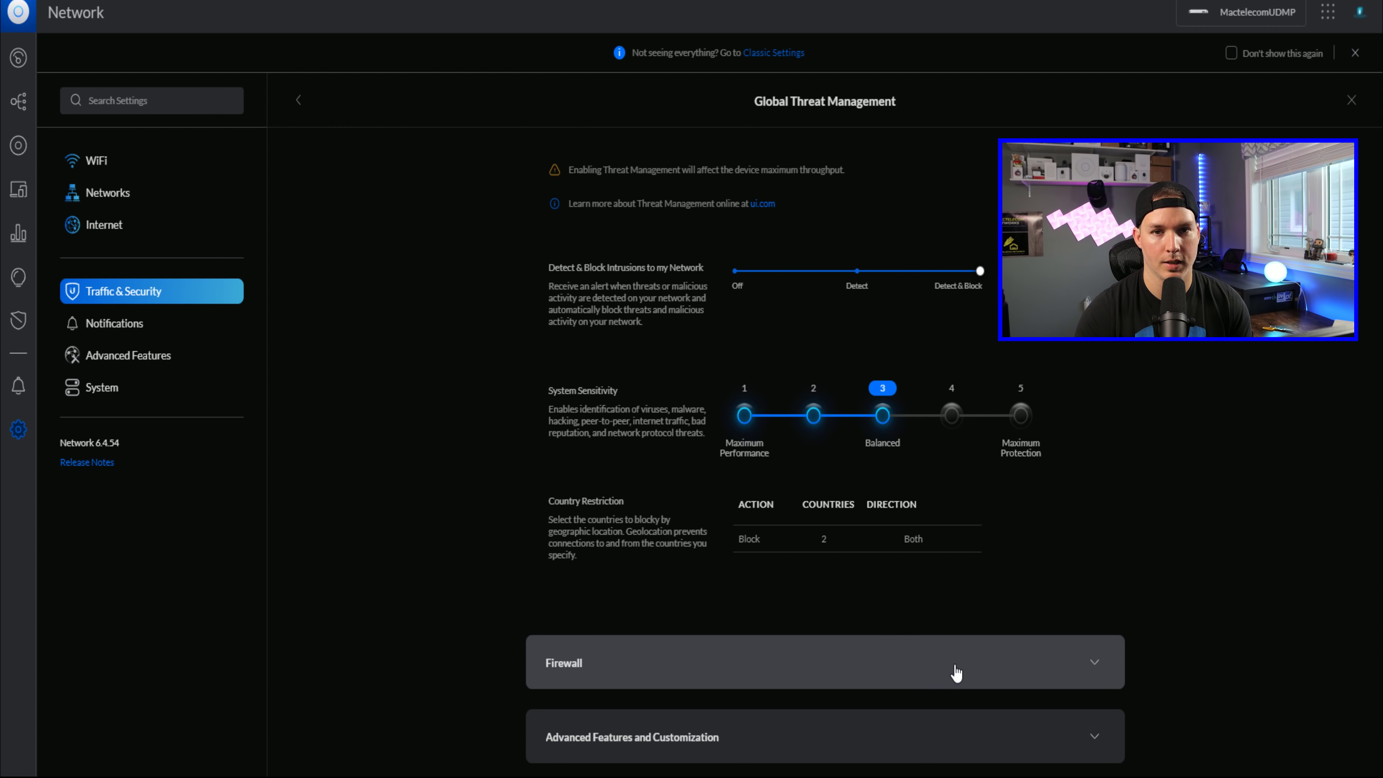
Step: Expand Advanced Features and Customization, the threat category customization, and Network Scanners options for review
left_click(886, 747)
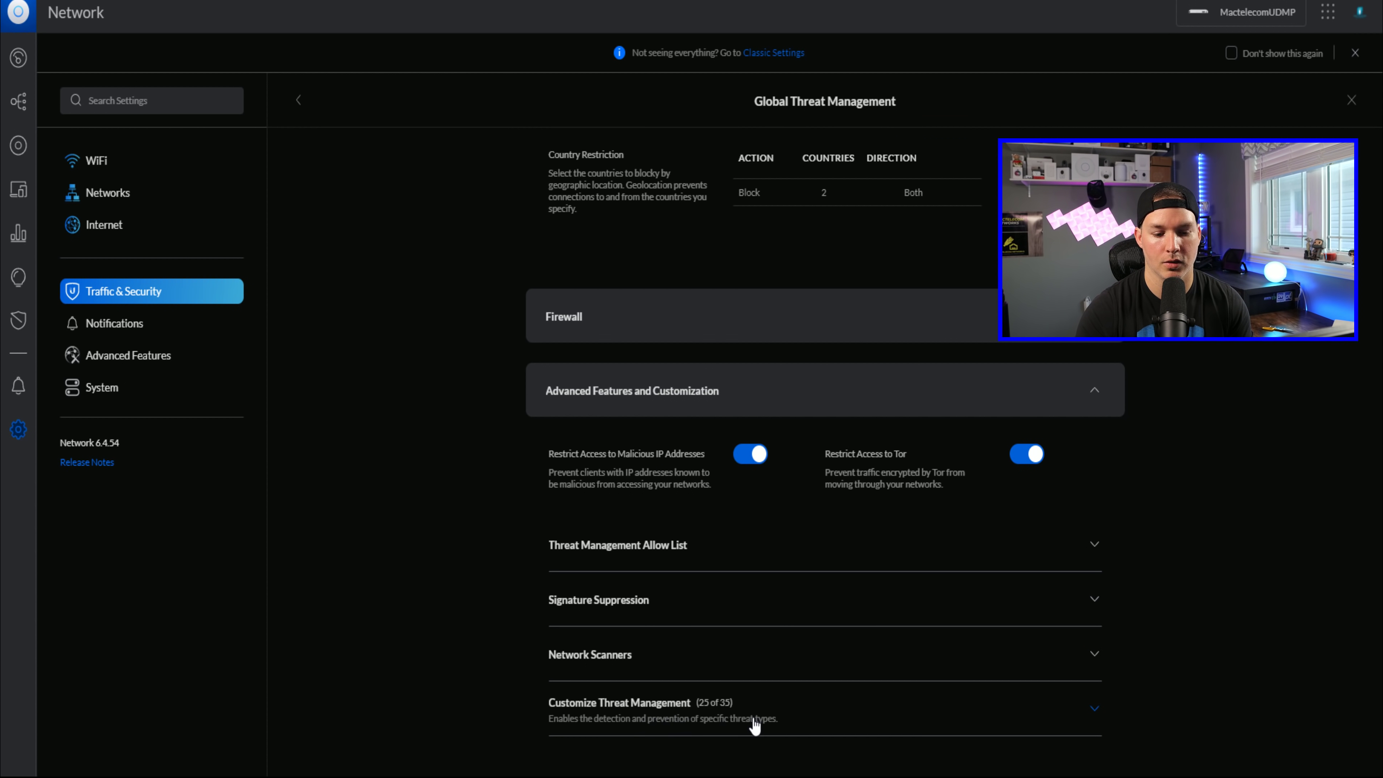
left_click(768, 718)
scroll(948, 678, "down", 6)
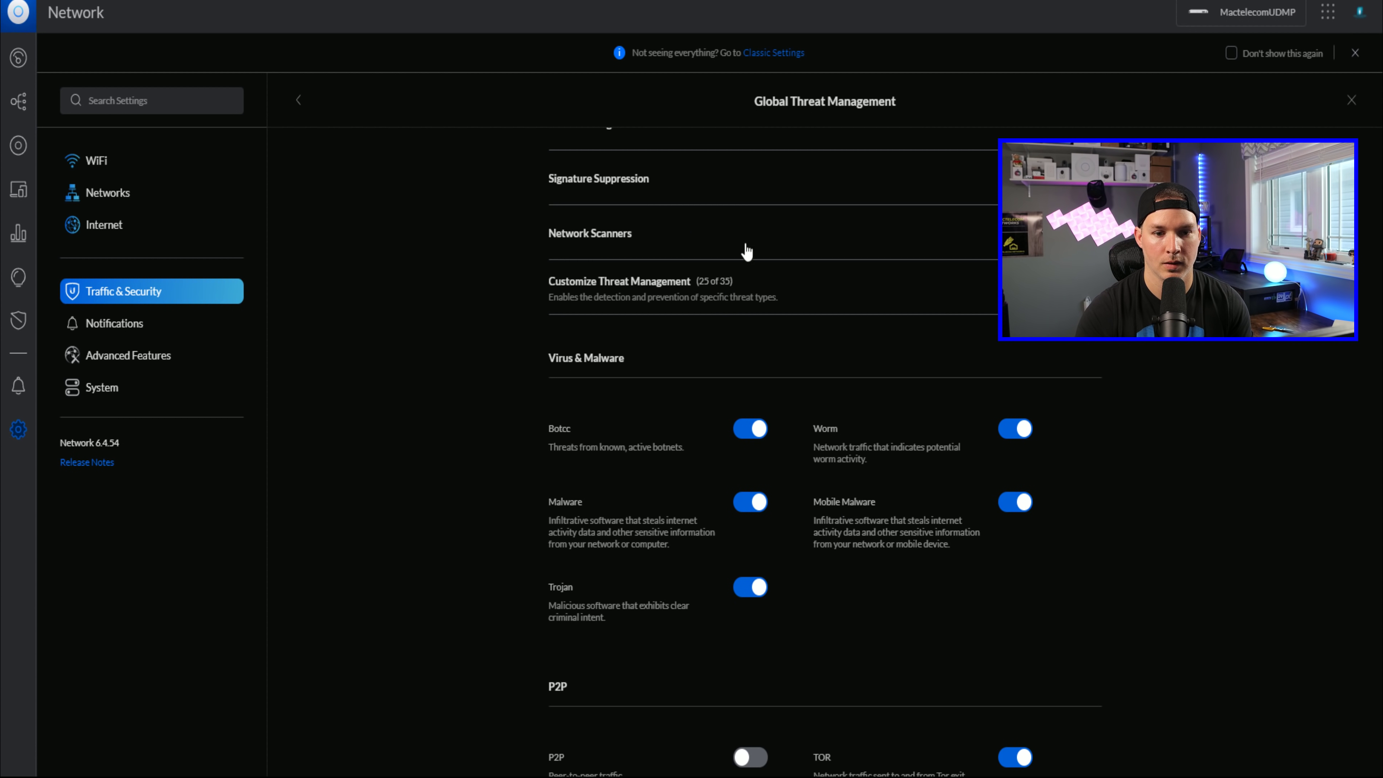
left_click(695, 225)
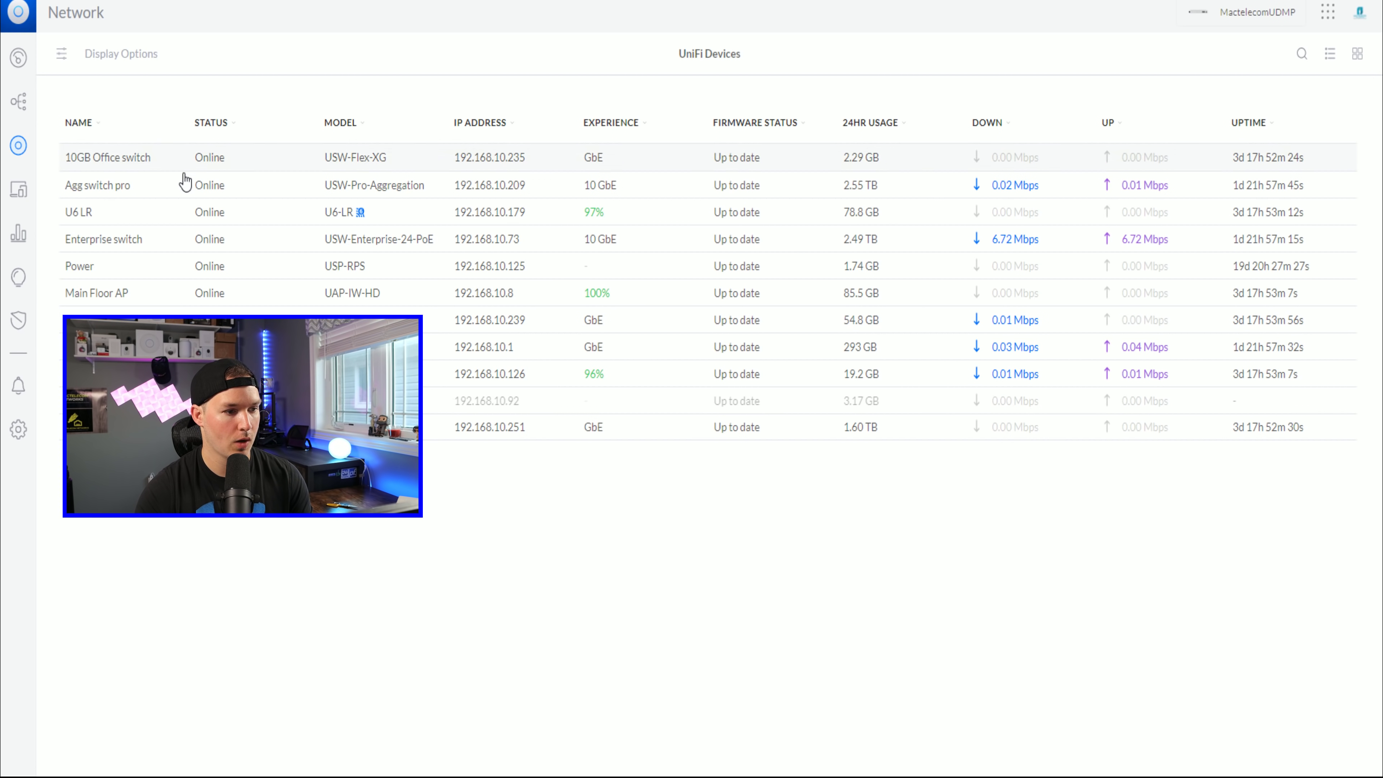
Step: List the Enterprise switch's ports with PoE draw and check the U6 LR port's Port Power Cycle option
left_click(172, 240)
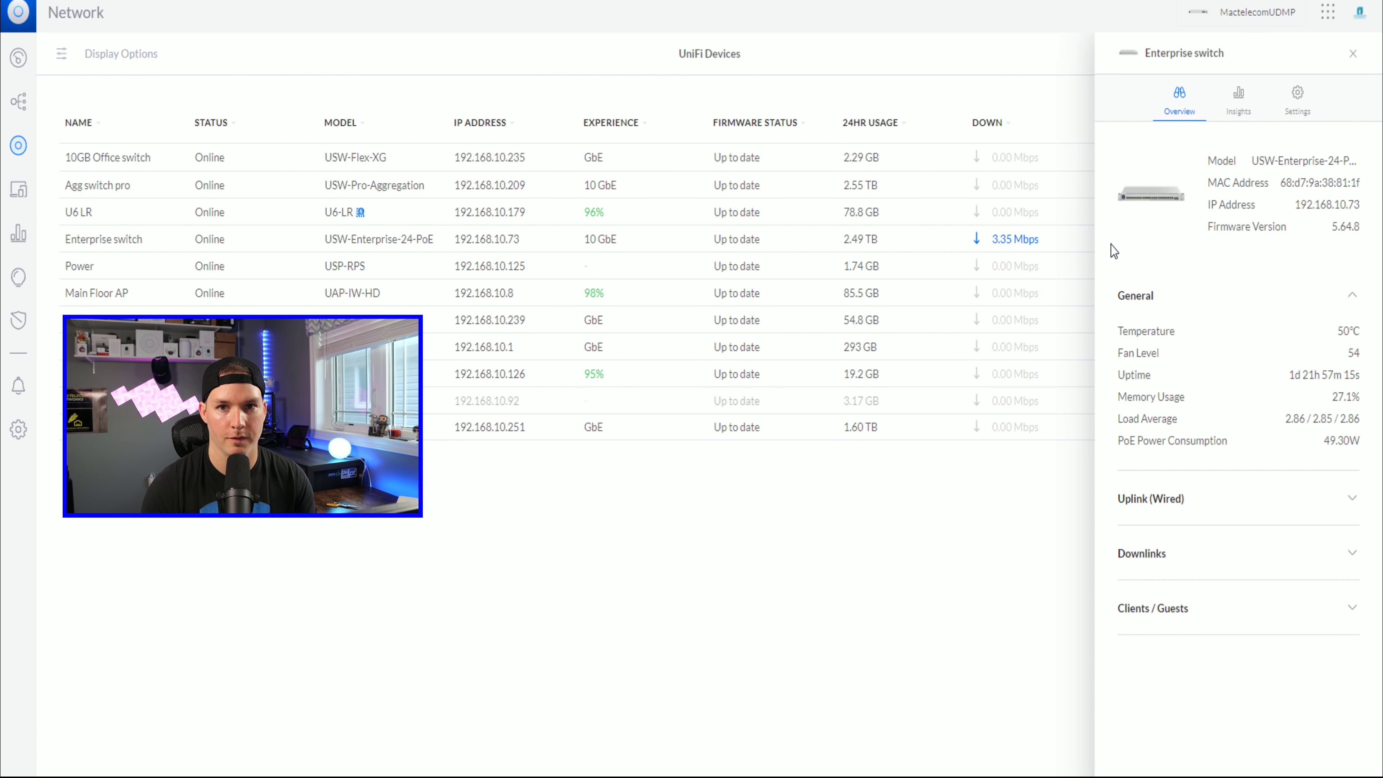
left_click(1301, 112)
left_click(1171, 421)
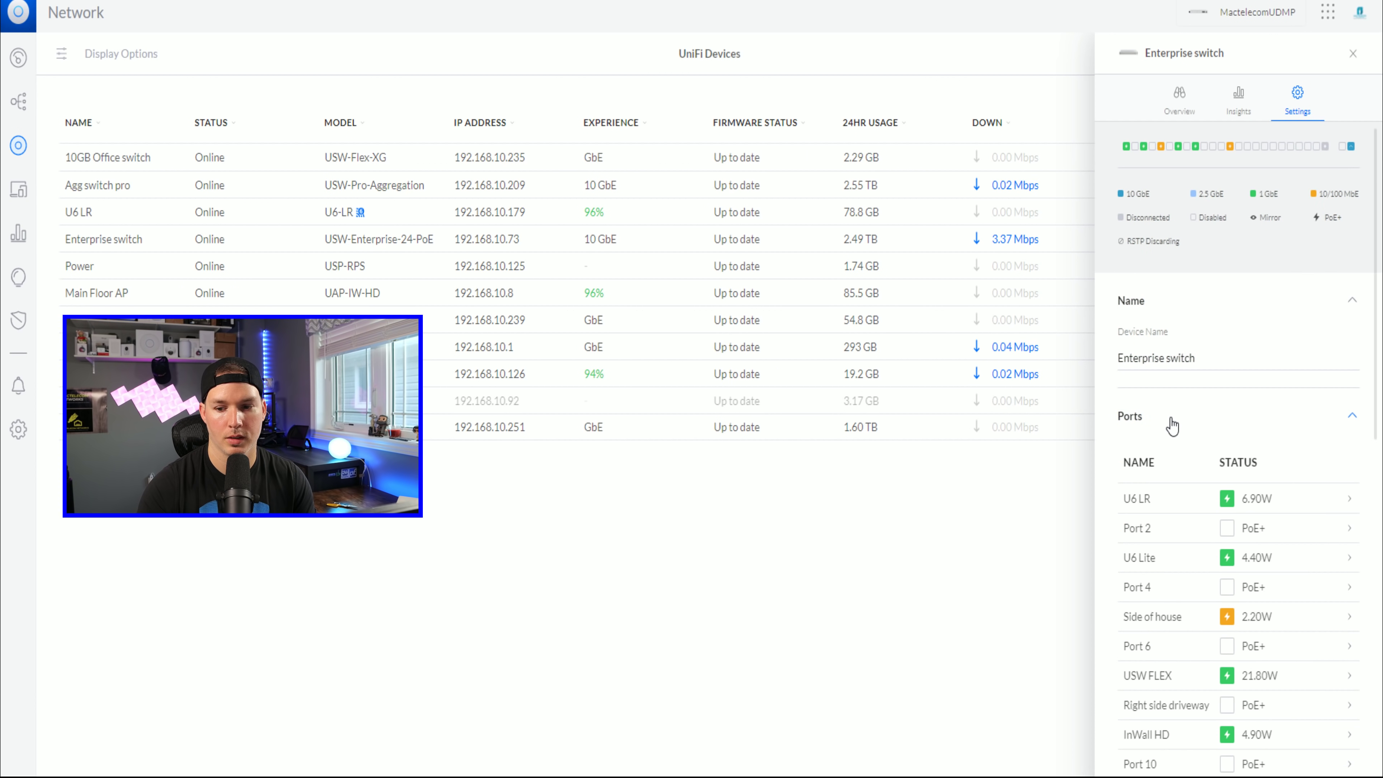
scroll(1202, 437, "down", 2)
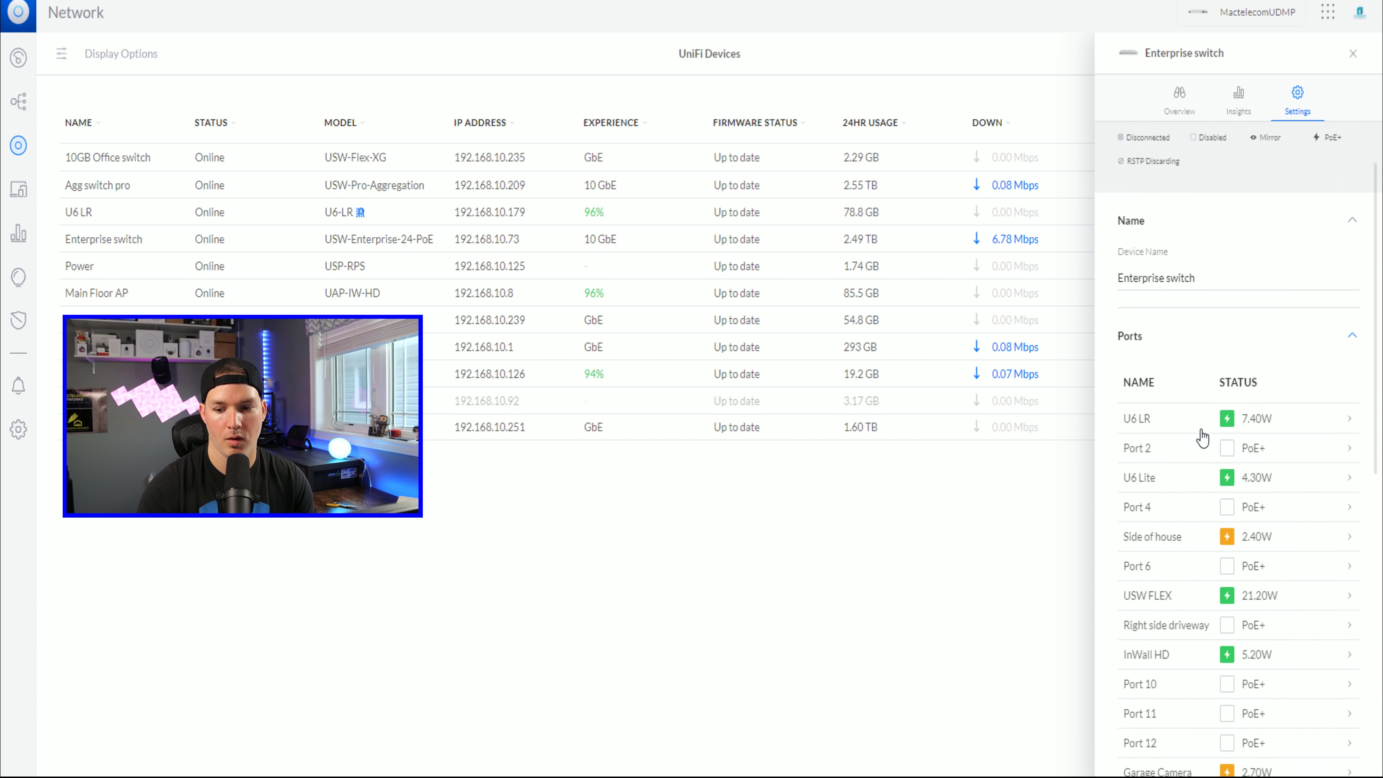
left_click(1299, 415)
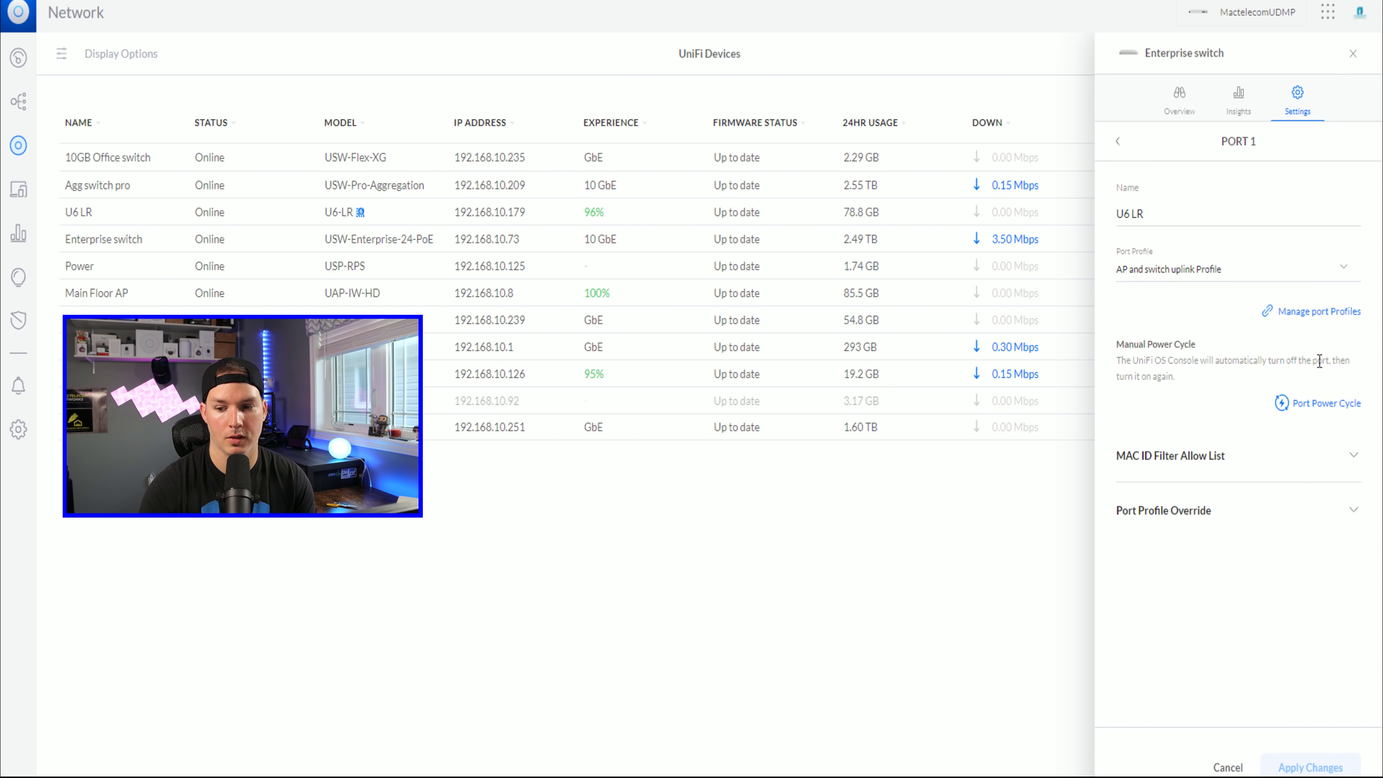
left_click(1320, 408)
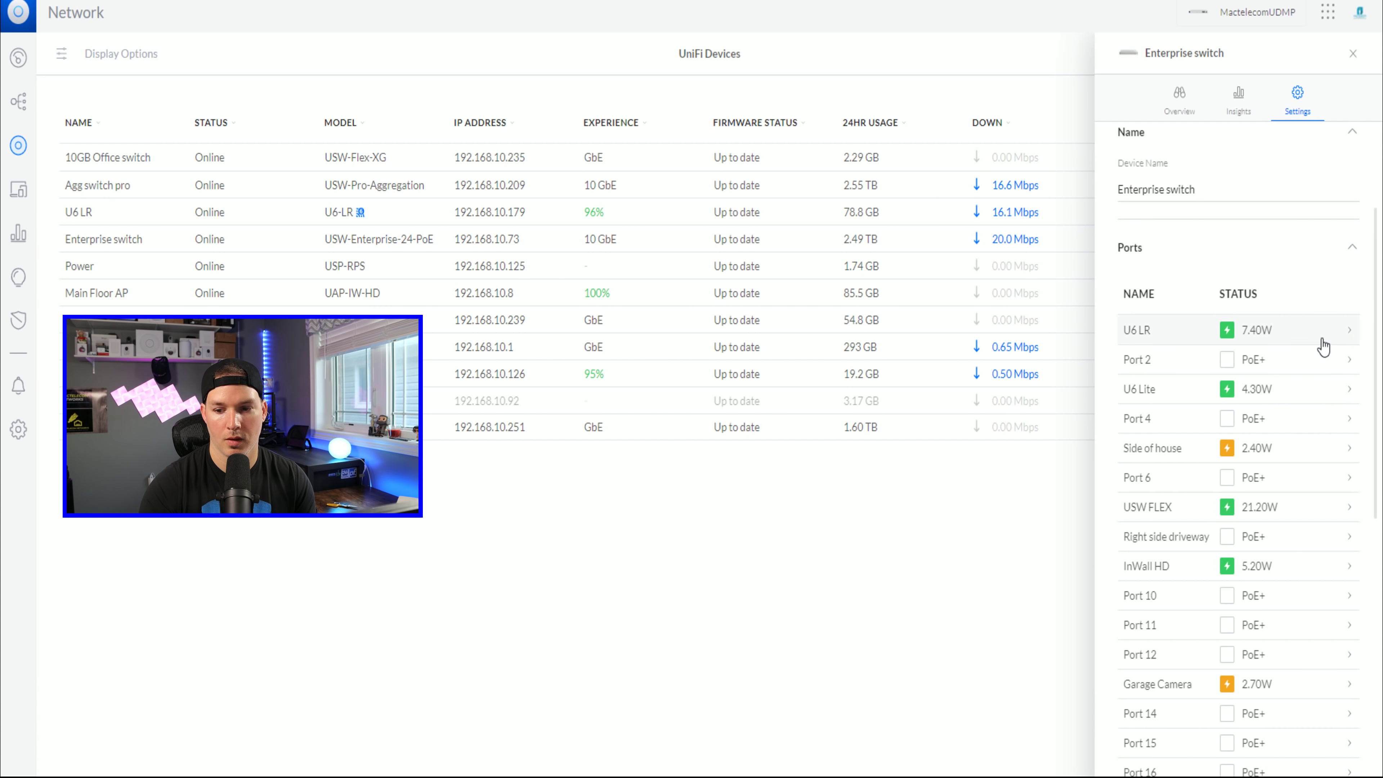